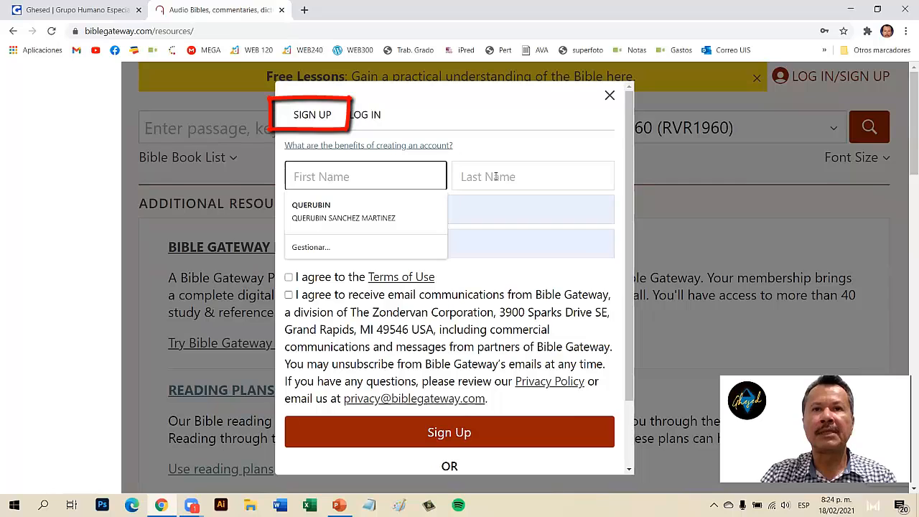
# Go through the sign-up form's name, email and password fields and accept the Terms of Use and email communications
pyautogui.click(495, 177)
pyautogui.click(325, 209)
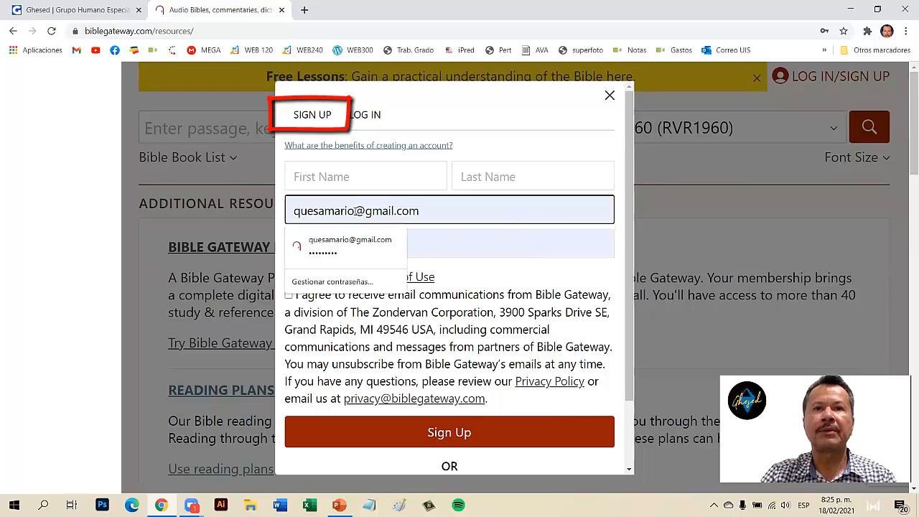
pyautogui.click(450, 229)
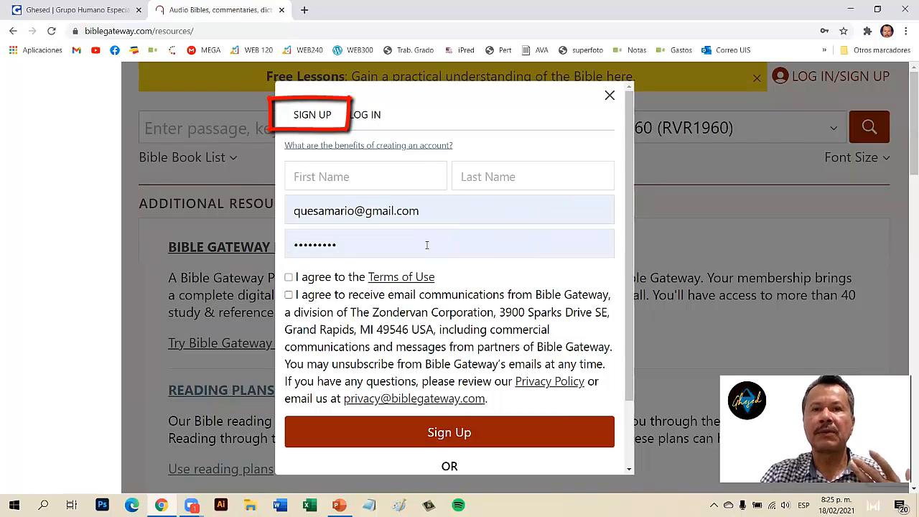
pyautogui.click(289, 277)
pyautogui.click(288, 295)
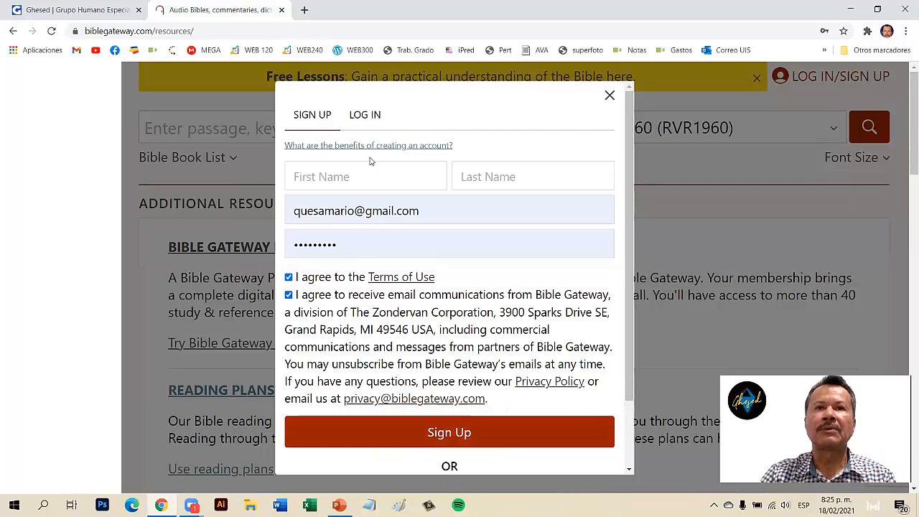
# Log in to the existing account with the prefilled email and password instead of signing up
pyautogui.click(366, 115)
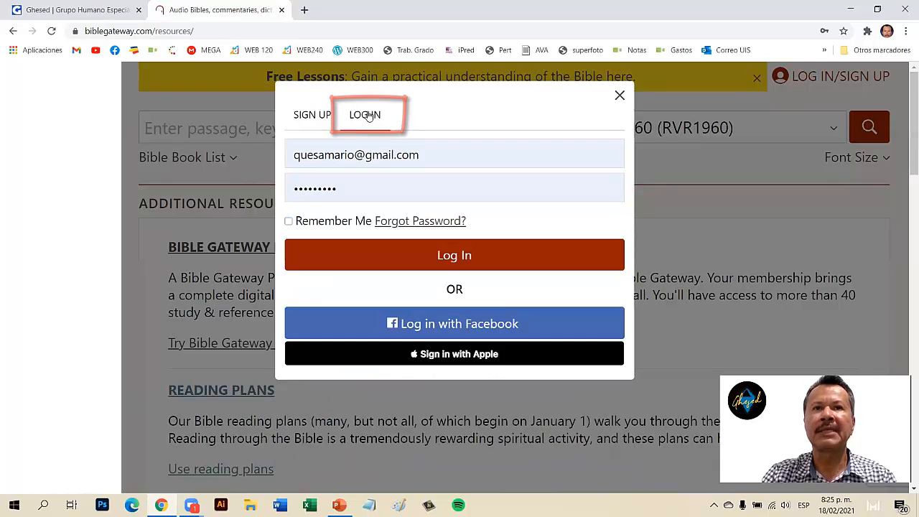
pyautogui.click(331, 155)
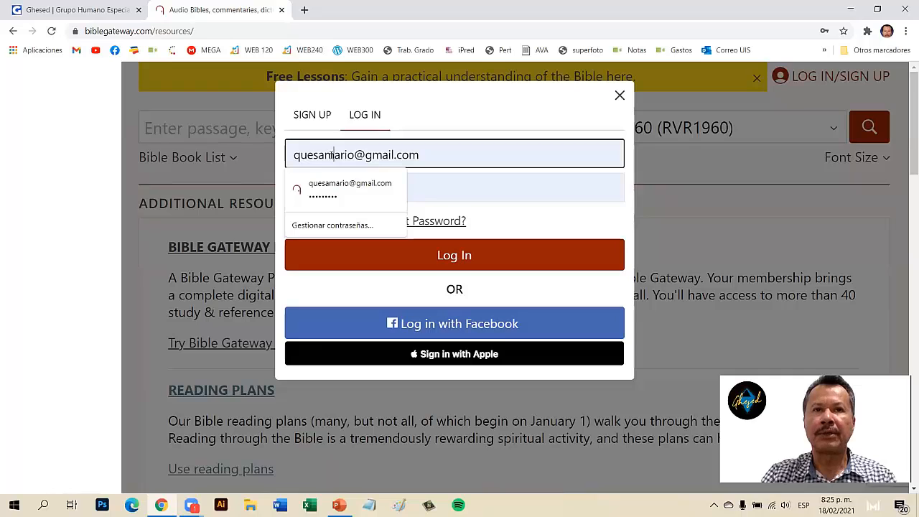
pyautogui.click(578, 120)
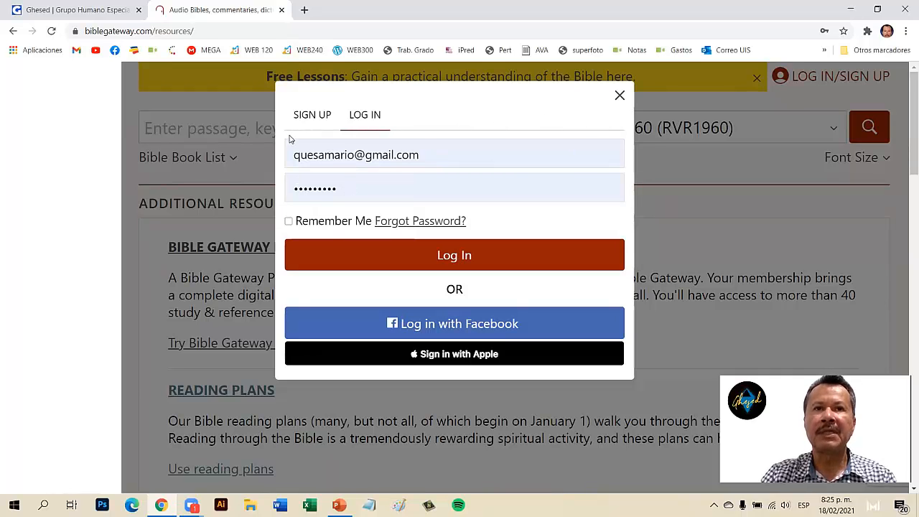
pyautogui.click(446, 256)
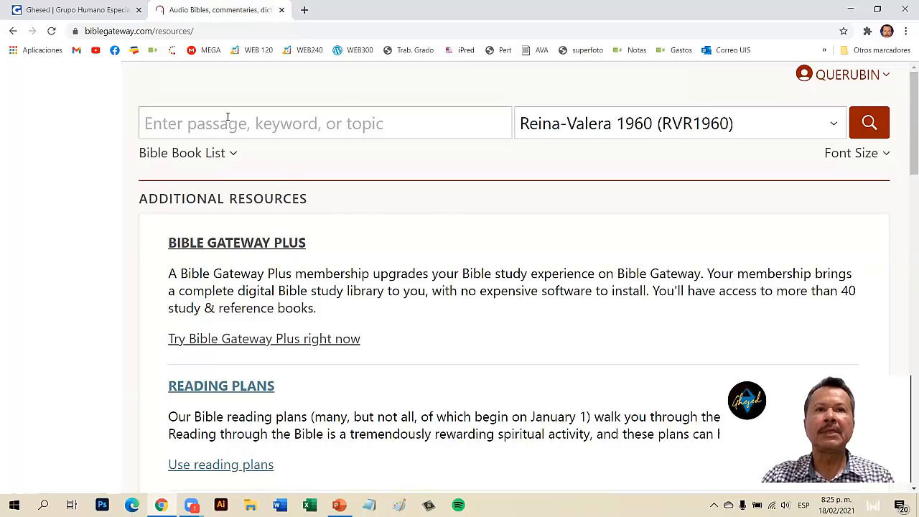
# Search for the passage "salmos 22" in the Nueva Biblia Viva (NBV) translation
pyautogui.click(163, 109)
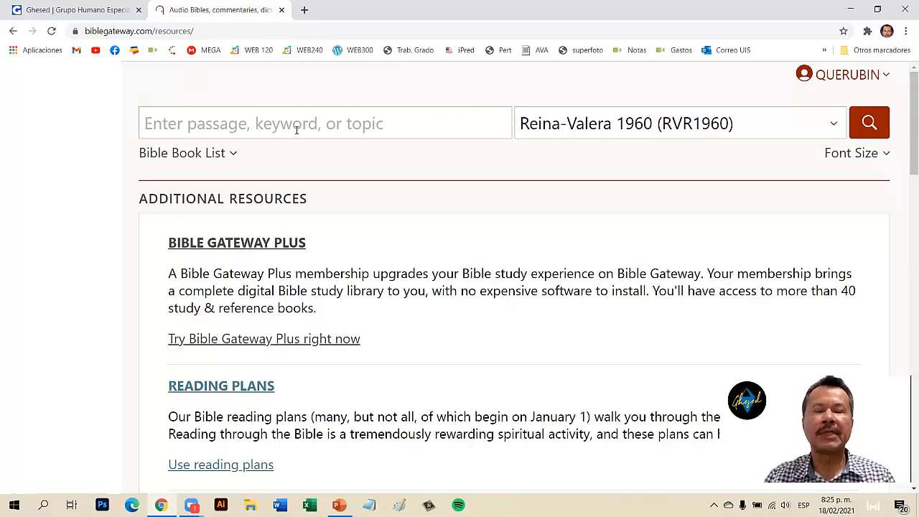
pyautogui.write('salmos')
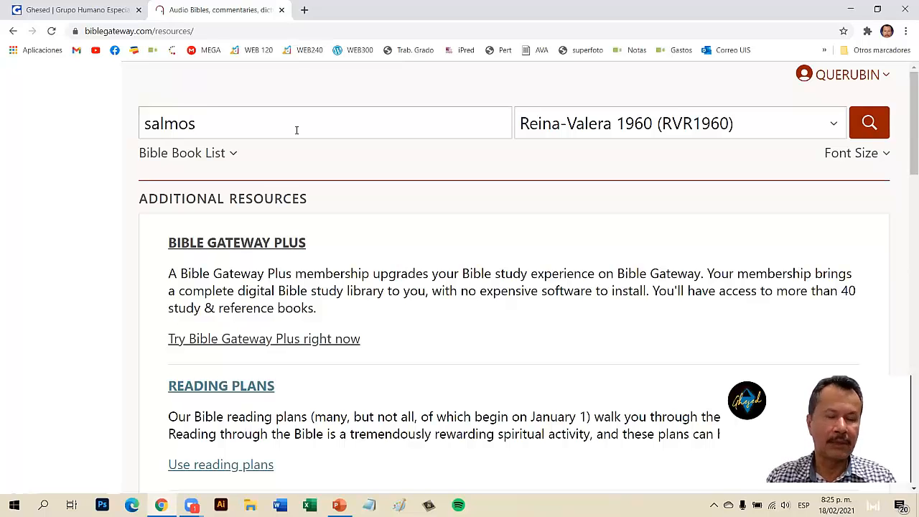
pyautogui.write(' 22')
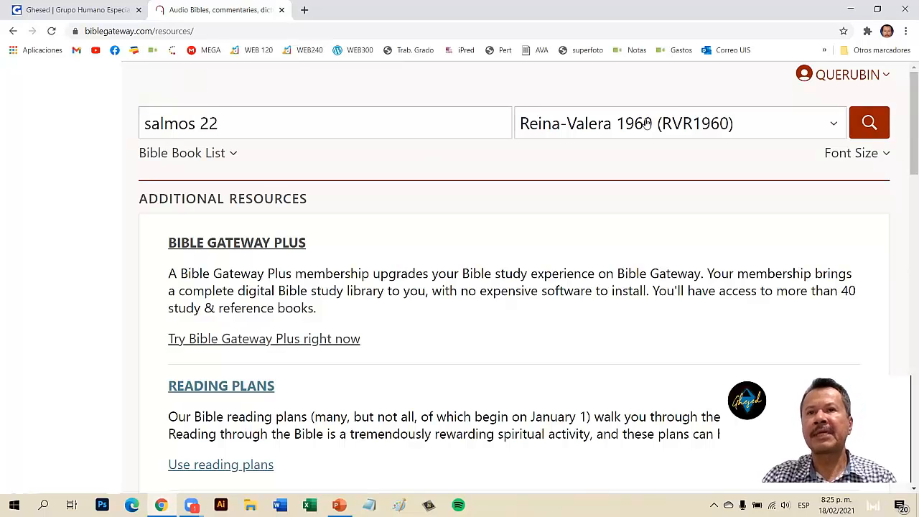
pyautogui.click(829, 122)
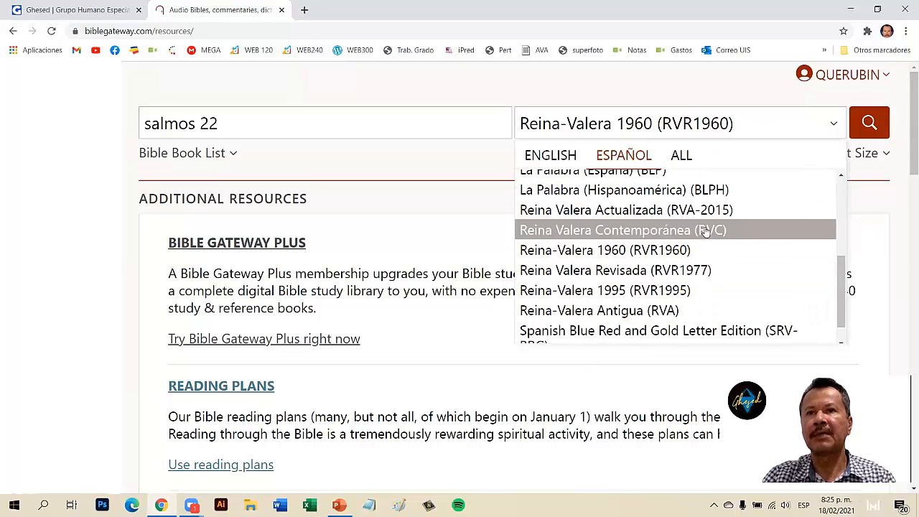
pyautogui.moveTo(839, 287); pyautogui.dragTo(830, 199)
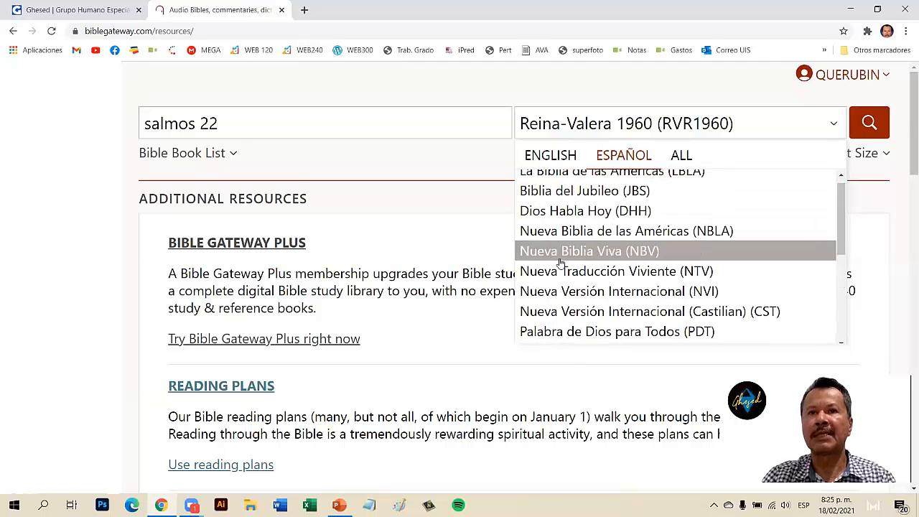
pyautogui.click(582, 256)
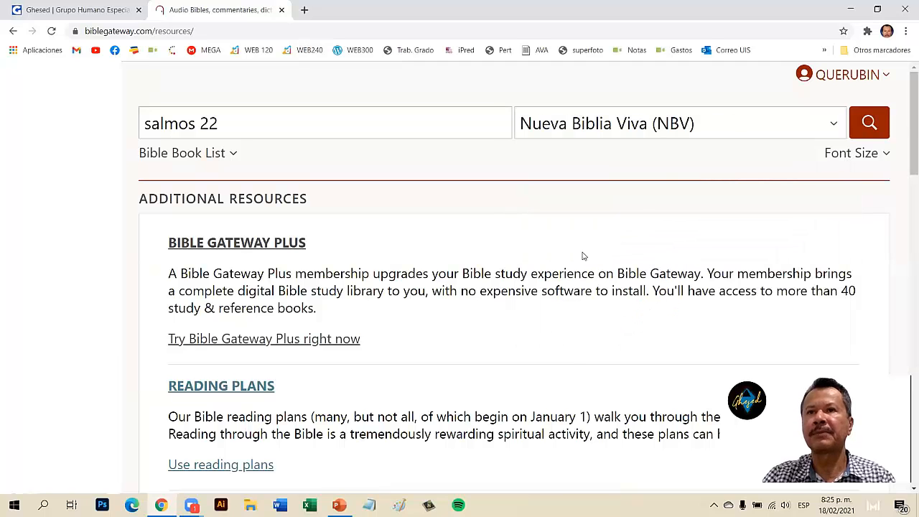
pyautogui.click(868, 126)
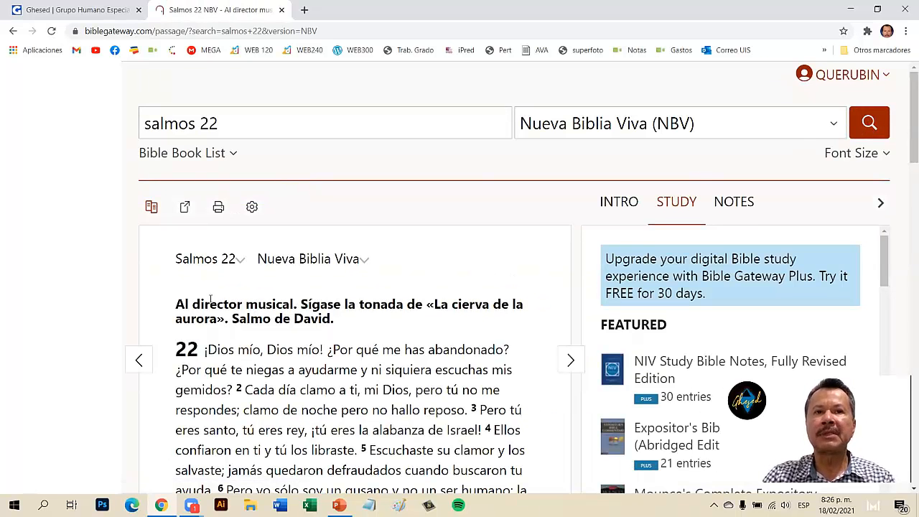
# Look through the chapter and turn off Cross-references, Footnotes, Verse Numbers, Headings and Red Letter in the page options
pyautogui.scroll(-5, 336, 272)
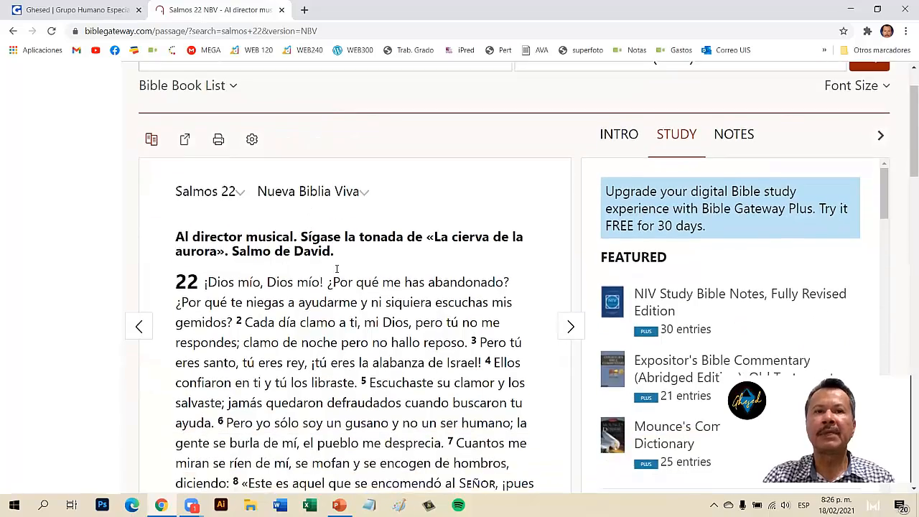
pyautogui.scroll(-10, 336, 268)
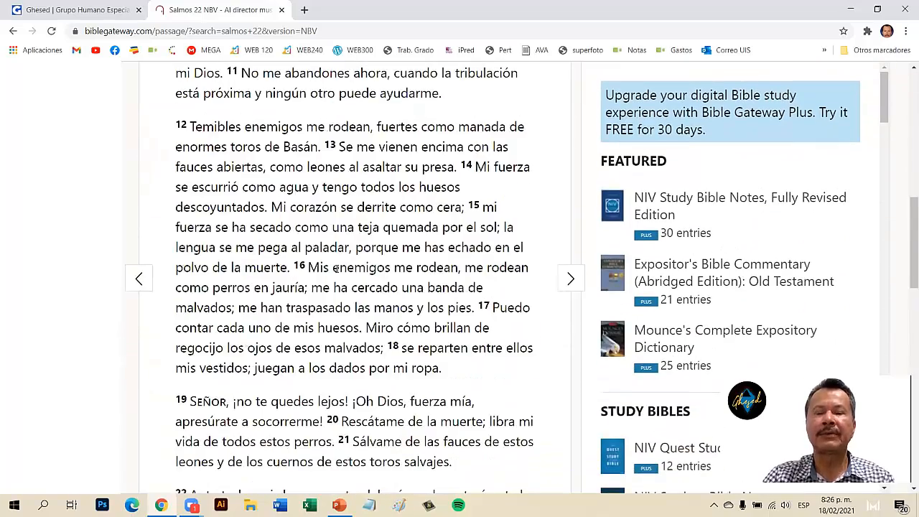
pyautogui.scroll(-2, 336, 268)
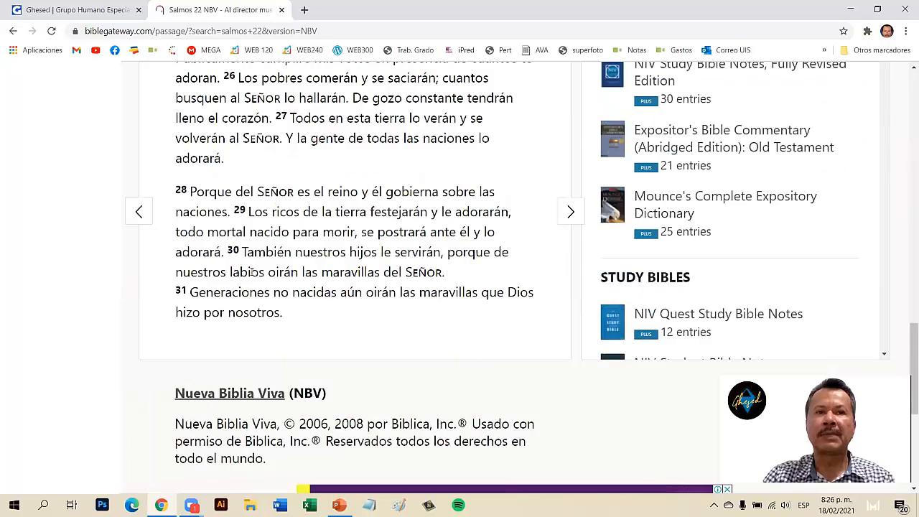
pyautogui.scroll(15, 277, 301)
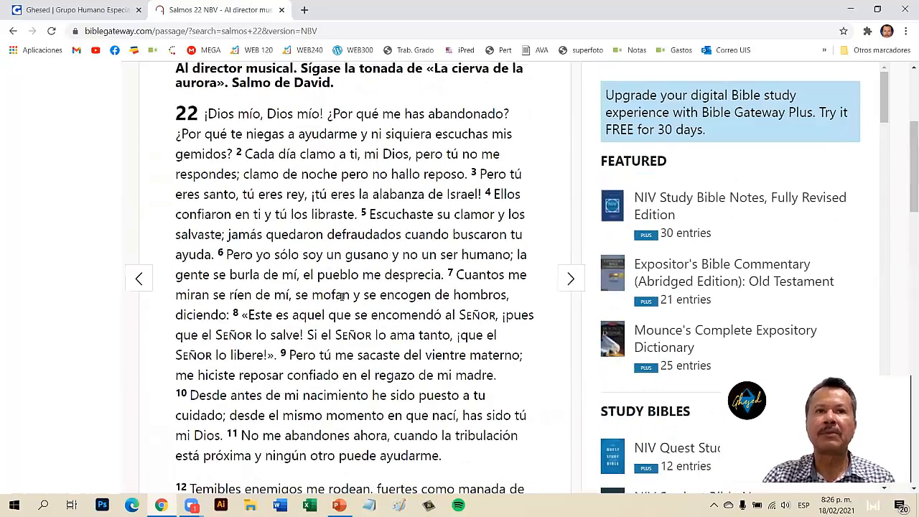
pyautogui.scroll(3, 343, 296)
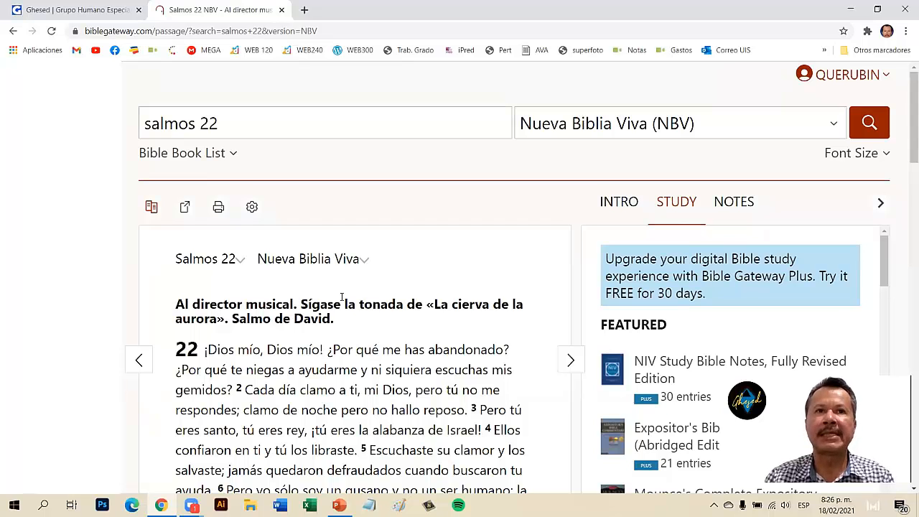
pyautogui.click(250, 207)
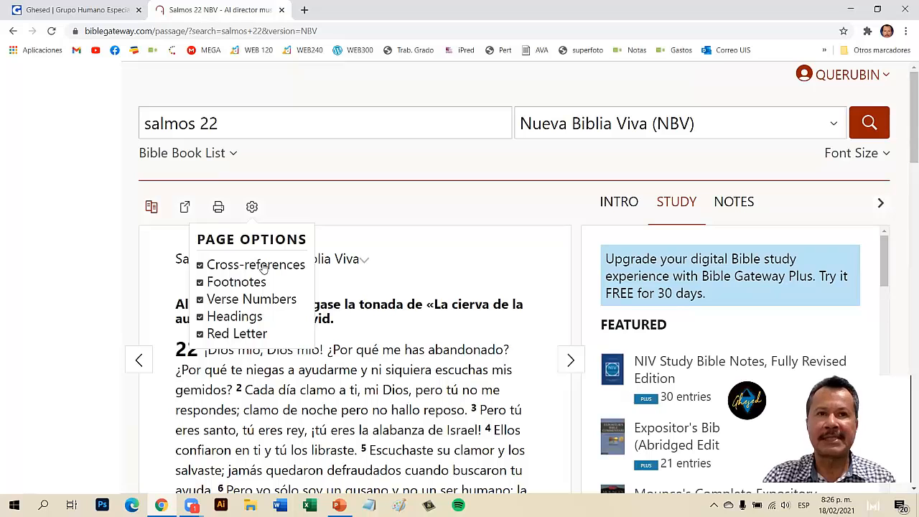
pyautogui.click(200, 265)
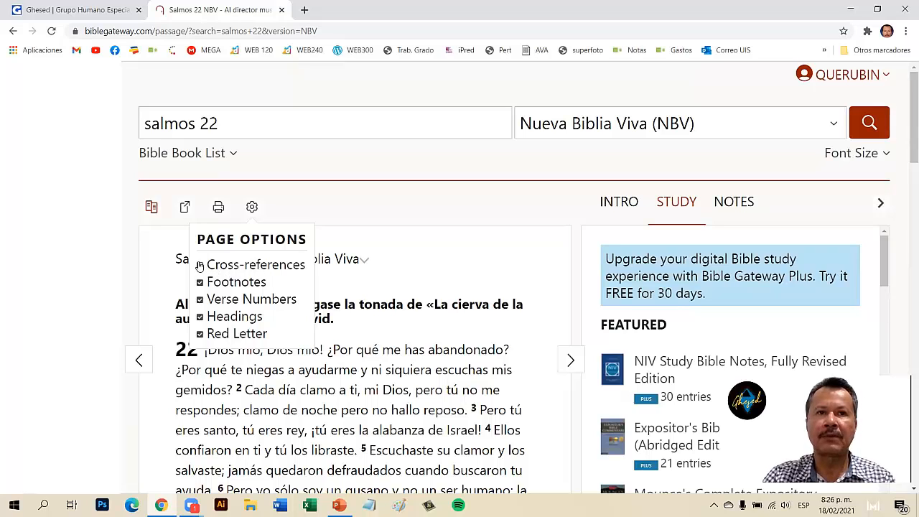
pyautogui.click(200, 282)
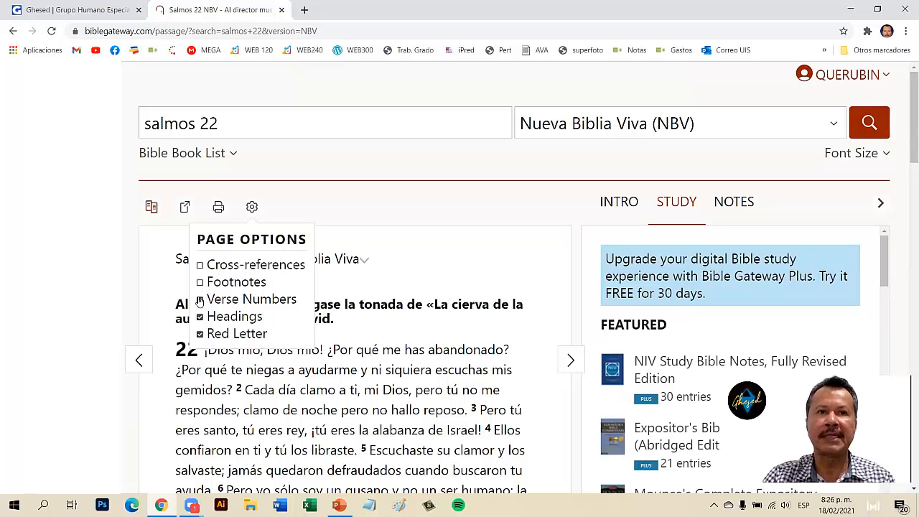
pyautogui.click(200, 299)
pyautogui.click(200, 316)
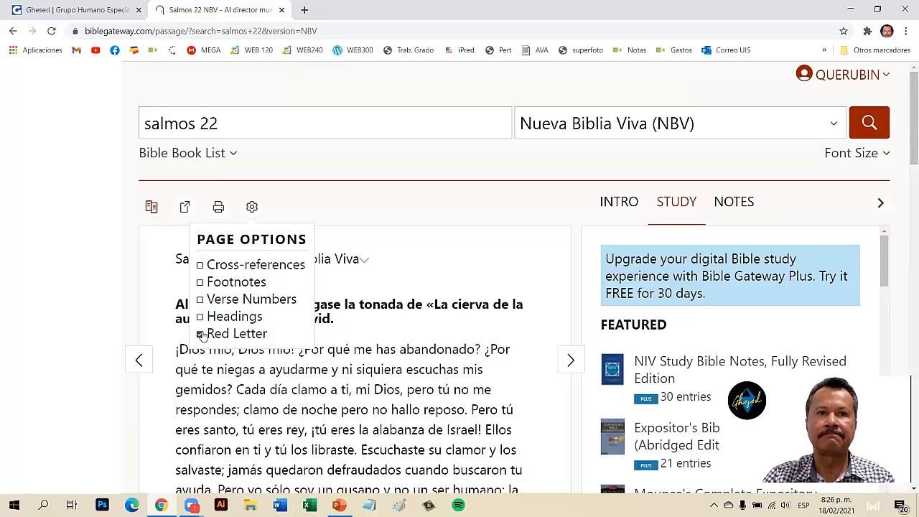
pyautogui.click(201, 333)
# Turn Cross-references, Footnotes, Verse Numbers and Headings back on and check the chapter text
pyautogui.click(201, 266)
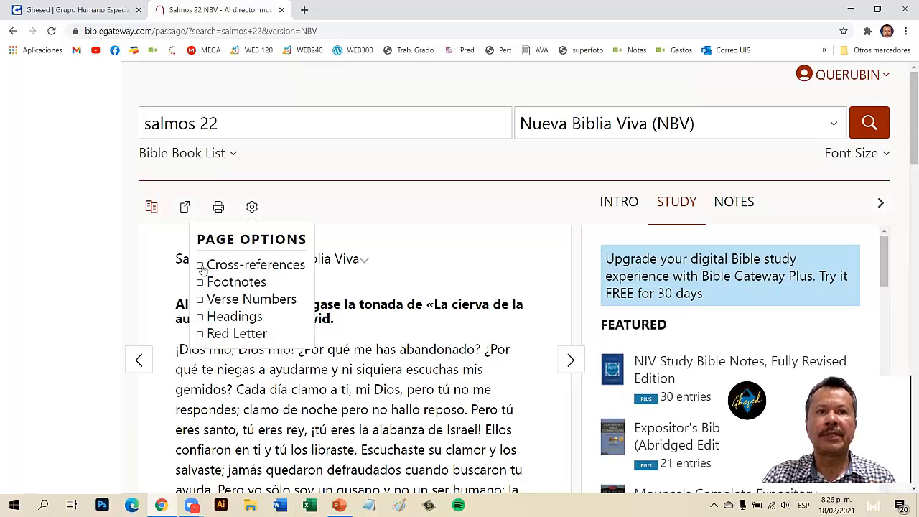
pyautogui.click(201, 282)
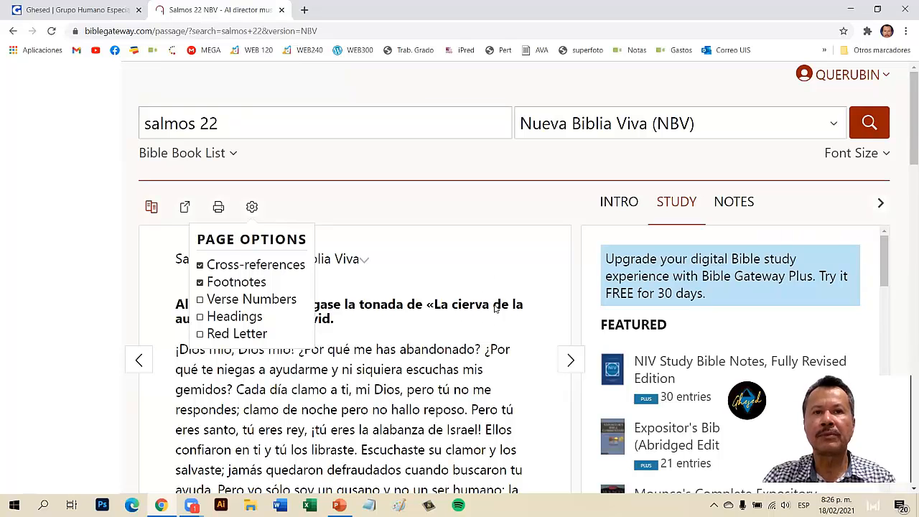
pyautogui.scroll(-2, 476, 404)
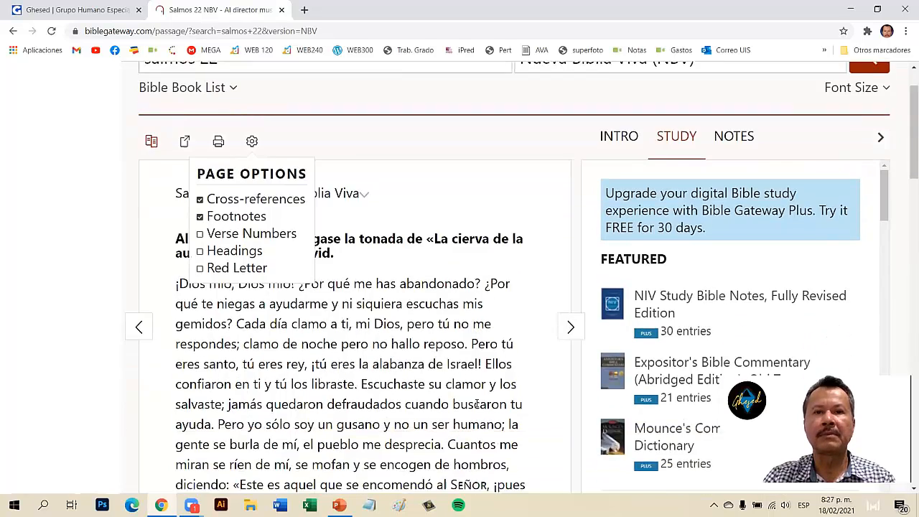
pyautogui.scroll(2, 476, 402)
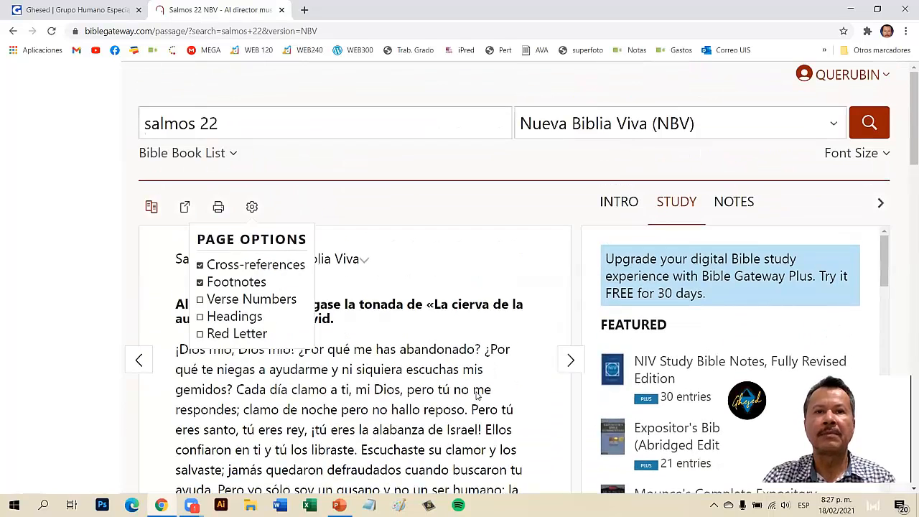
pyautogui.click(200, 300)
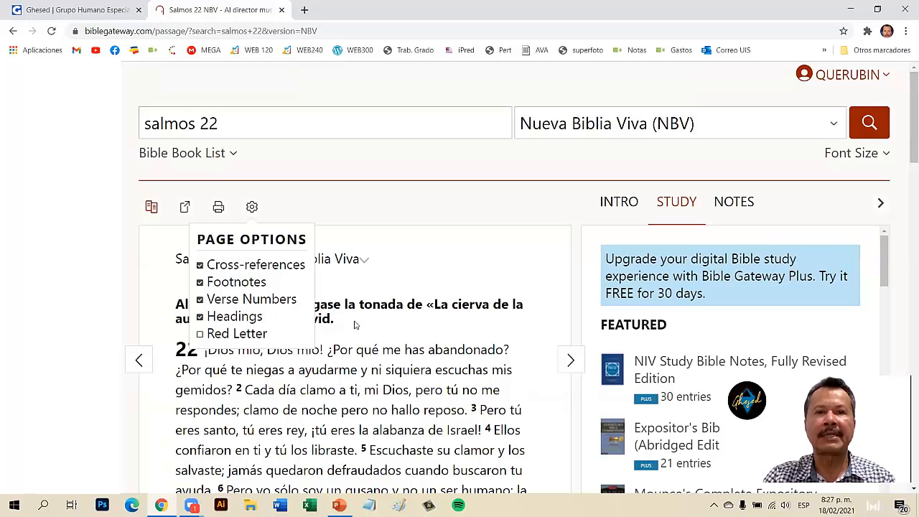
pyautogui.scroll(-3, 355, 323)
pyautogui.scroll(-9, 360, 322)
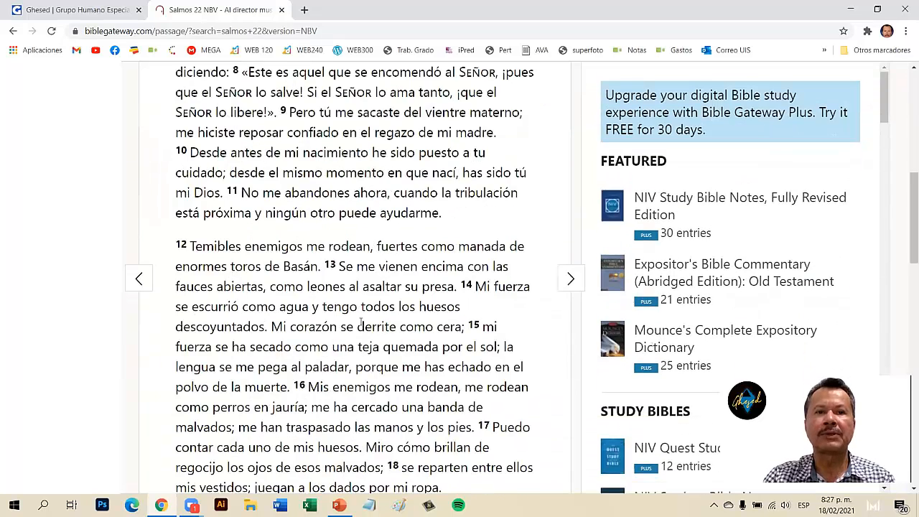
pyautogui.scroll(10, 361, 322)
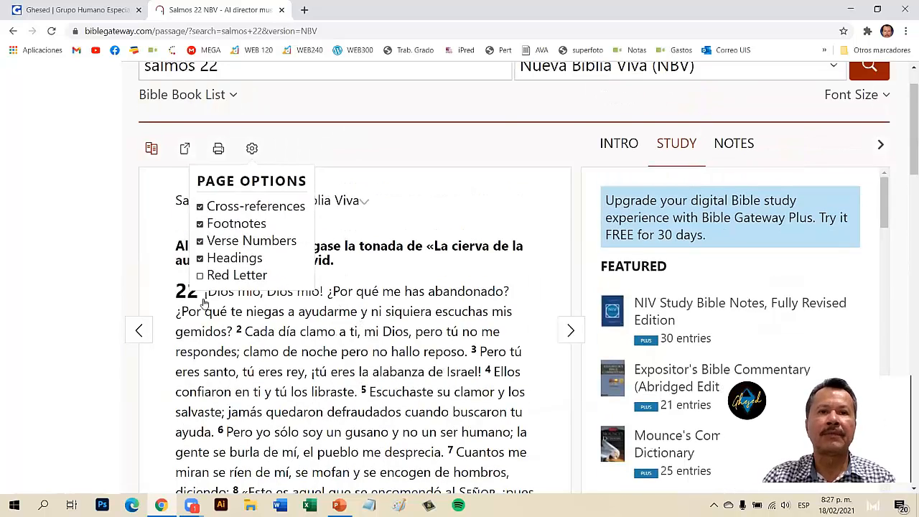
# Search for the single verse "salmos 22:2" in Nueva Biblia Viva
pyautogui.scroll(1, 205, 304)
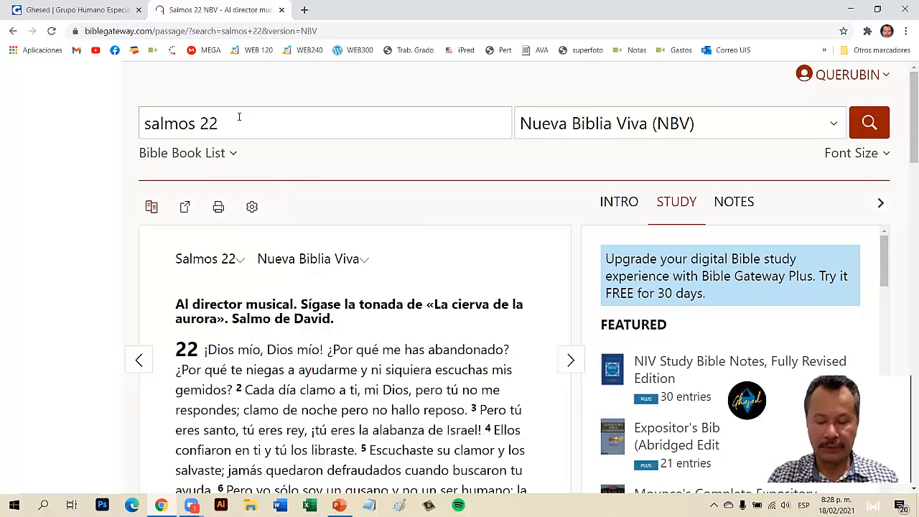
pyautogui.write('2')
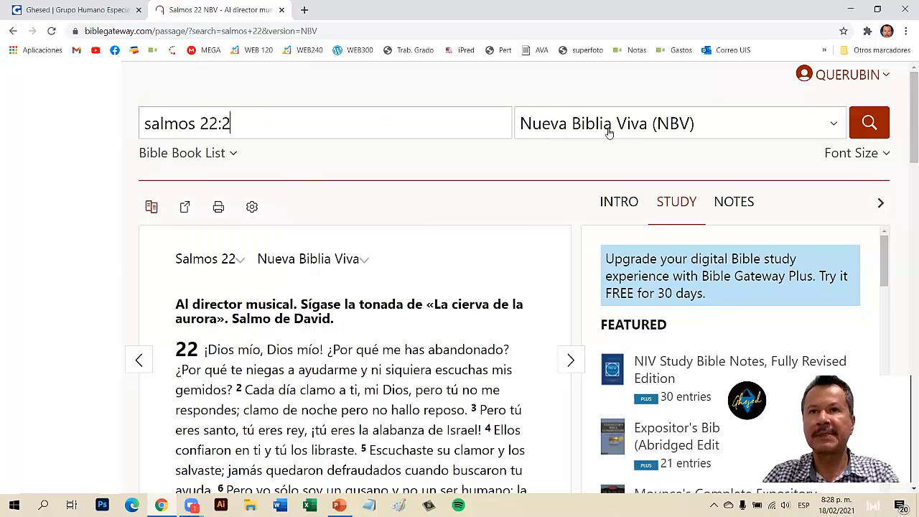
pyautogui.click(867, 123)
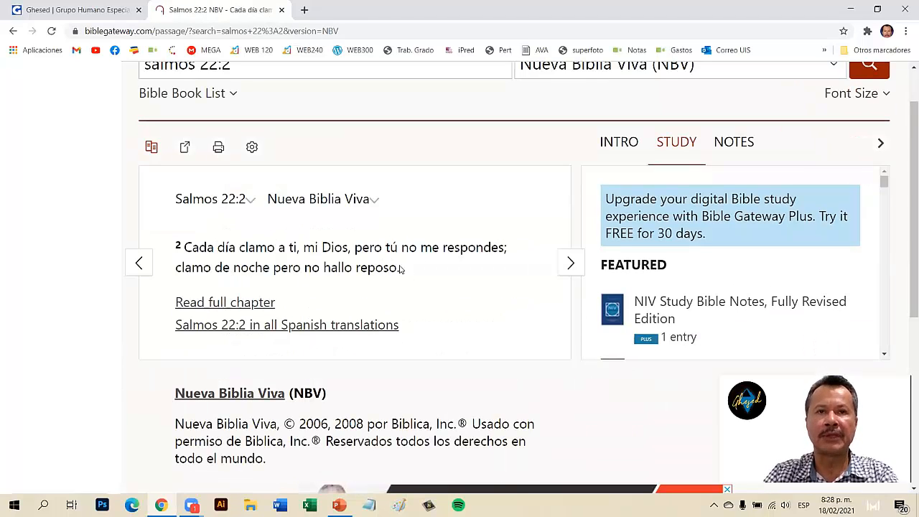
# Open the full chapter from the Salmos 22:2 result and look through its verses
pyautogui.click(235, 305)
pyautogui.scroll(-3, 249, 286)
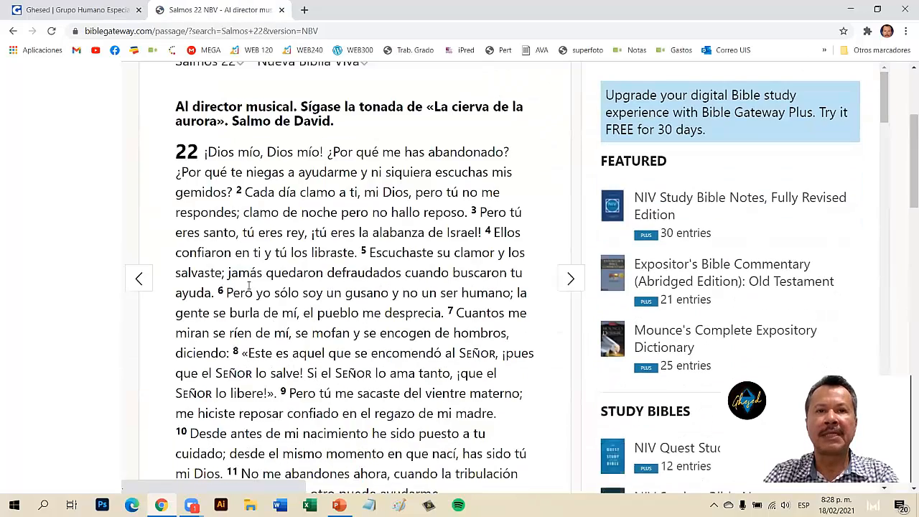
pyautogui.scroll(-8, 249, 286)
pyautogui.scroll(5, 249, 286)
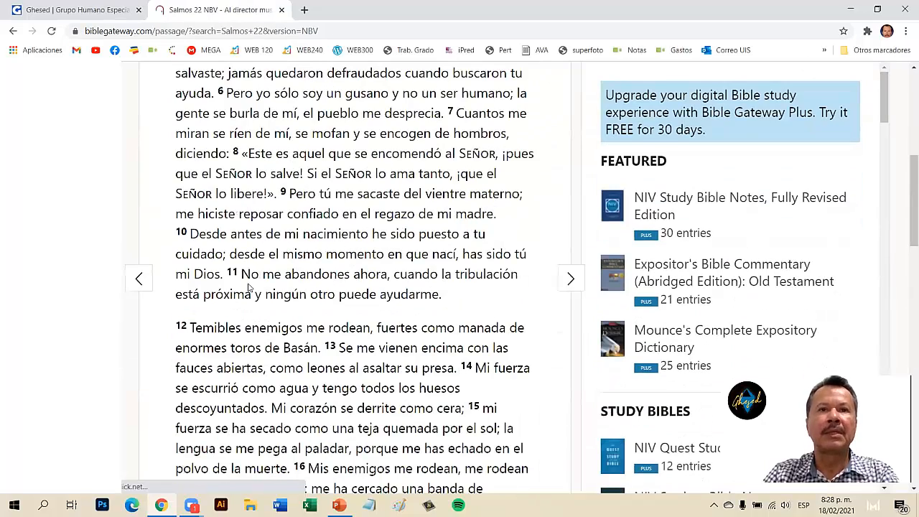
# Return to the Salmos 22:2 result, then open the verse in all Spanish translations and compare the listed versions
pyautogui.scroll(6, 249, 285)
pyautogui.click(13, 31)
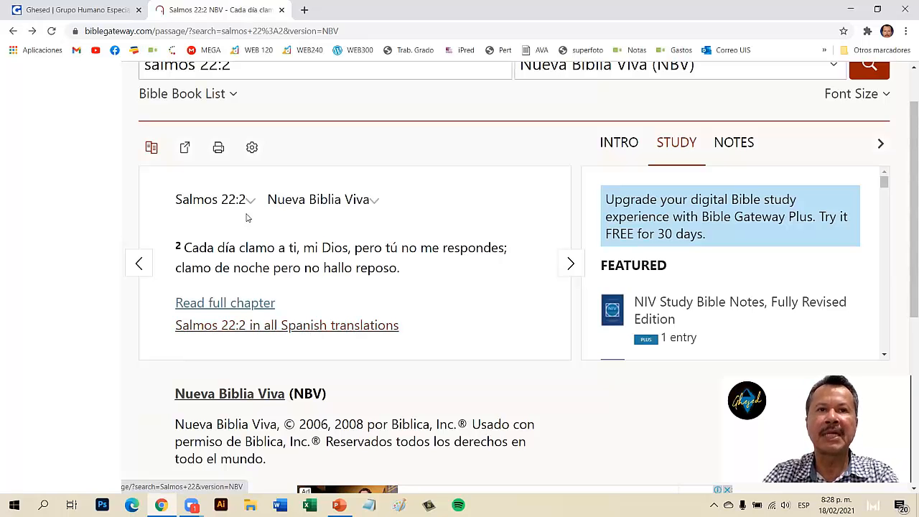
pyautogui.click(275, 326)
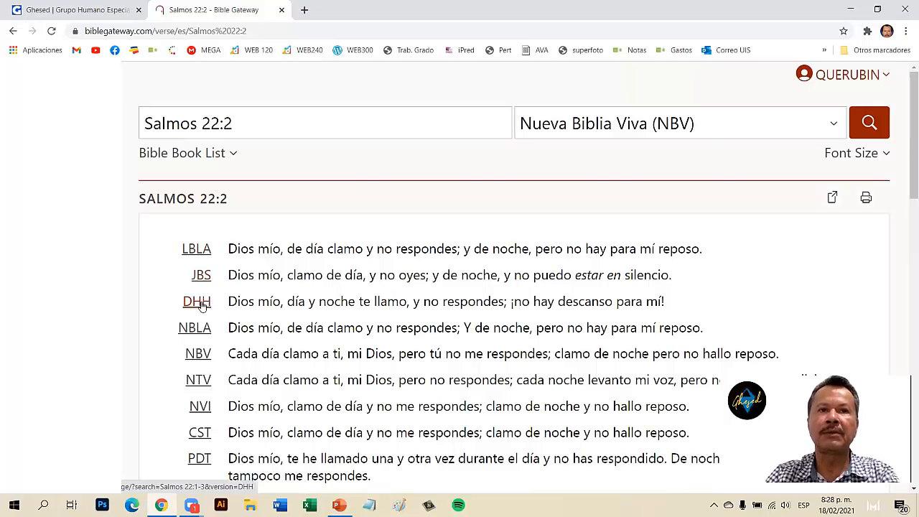
pyautogui.scroll(-1, 213, 305)
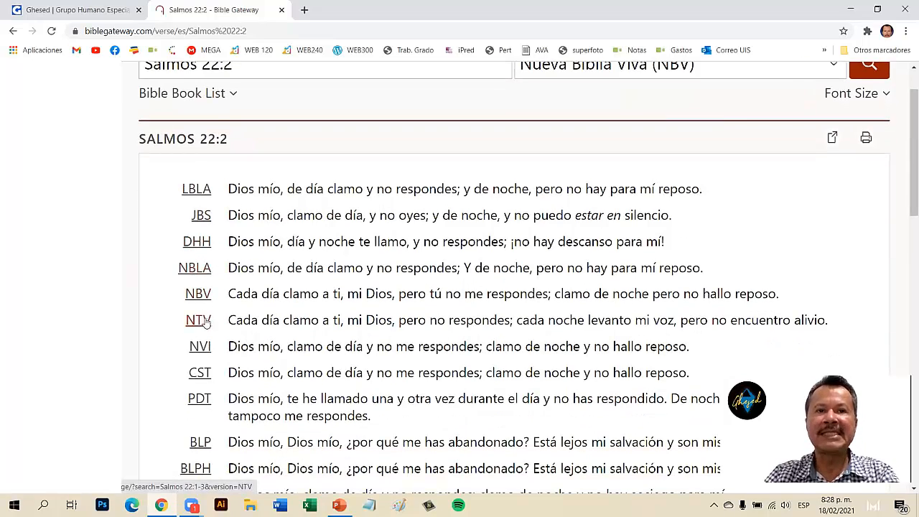
pyautogui.scroll(-2, 206, 325)
pyautogui.scroll(-3, 206, 323)
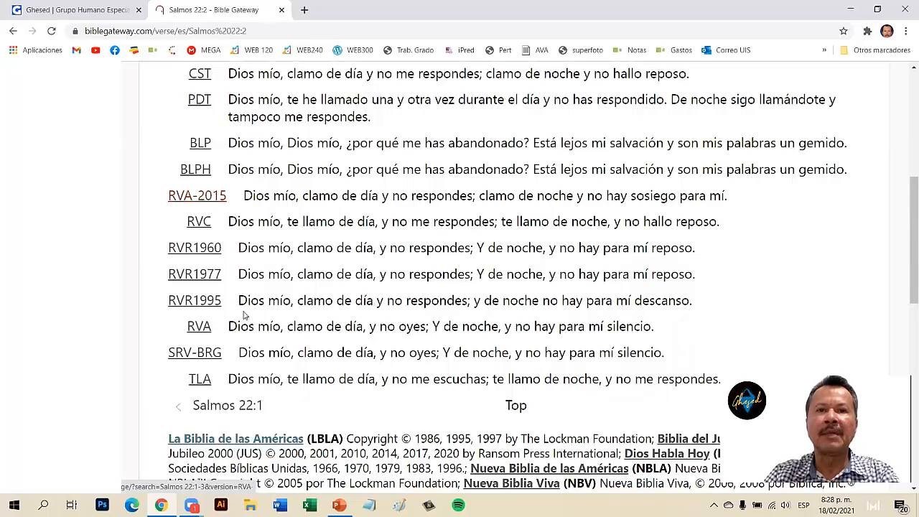
pyautogui.scroll(5, 352, 317)
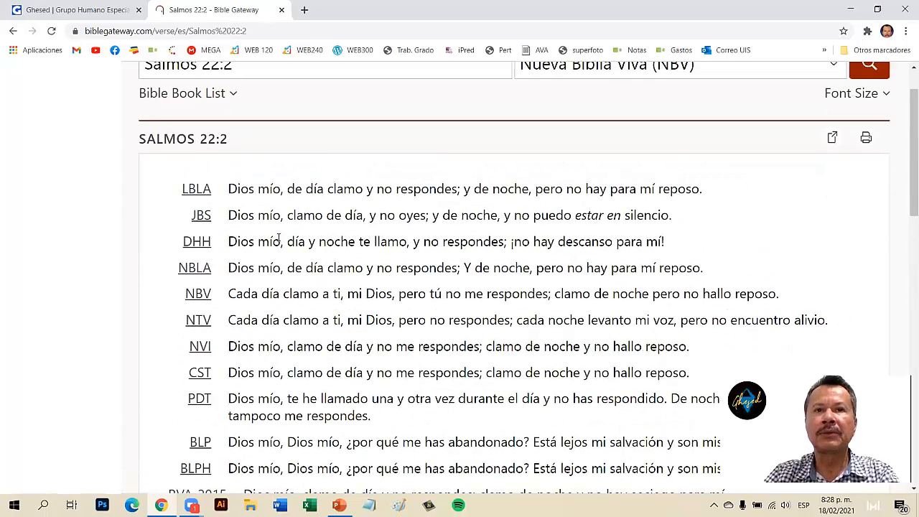
pyautogui.scroll(-3, 372, 336)
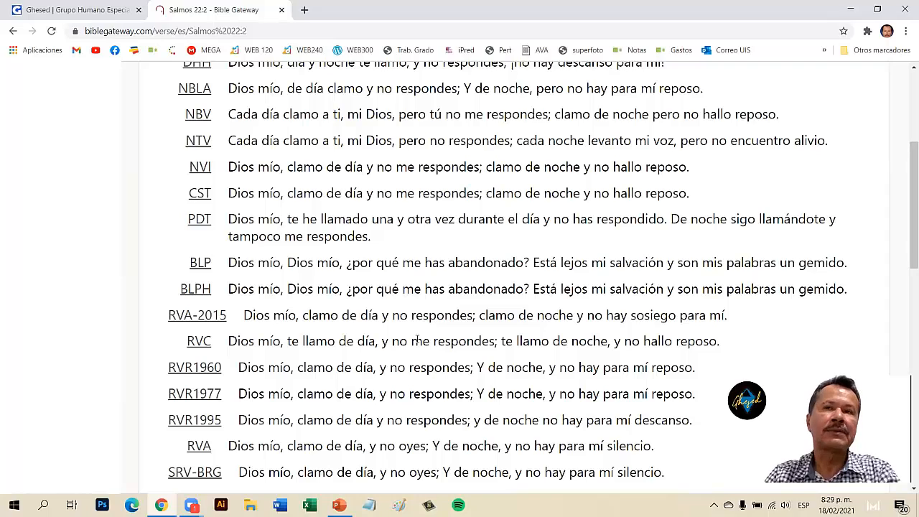
pyautogui.scroll(3, 416, 340)
pyautogui.scroll(1, 416, 339)
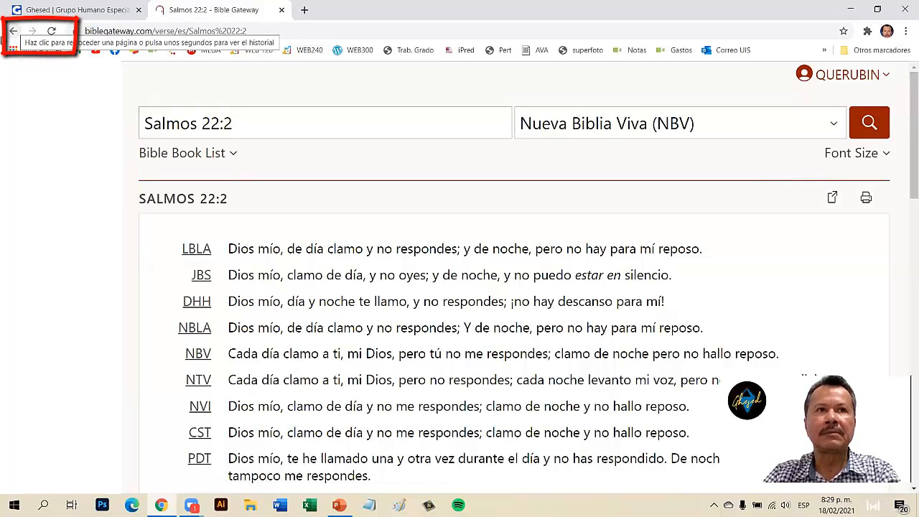
# Search for the whole chapter "salmos 22" in the Reina-Valera 1960 (RVR1960) translation
pyautogui.click(13, 31)
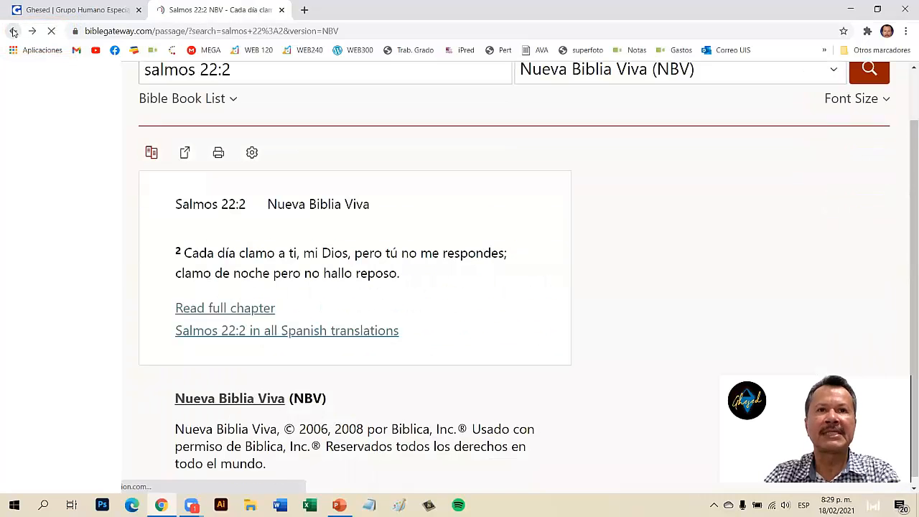
pyautogui.scroll(1, 185, 188)
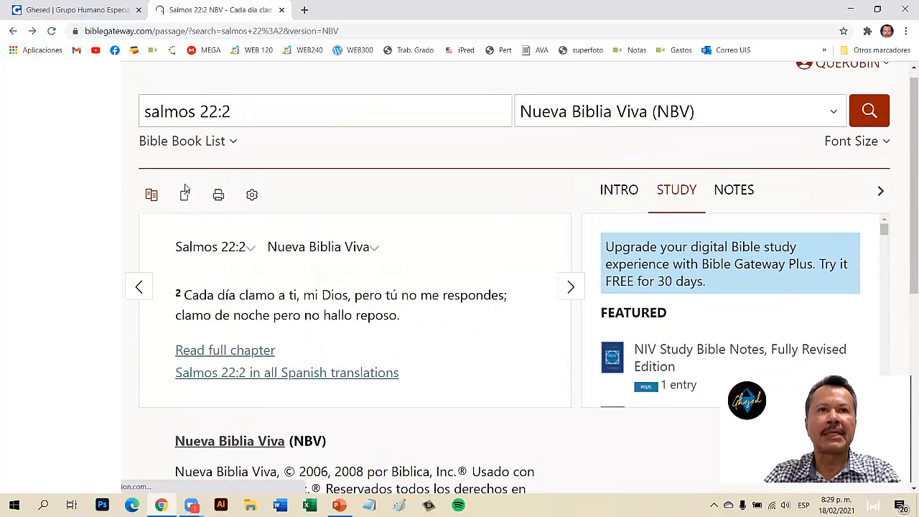
pyautogui.click(239, 118)
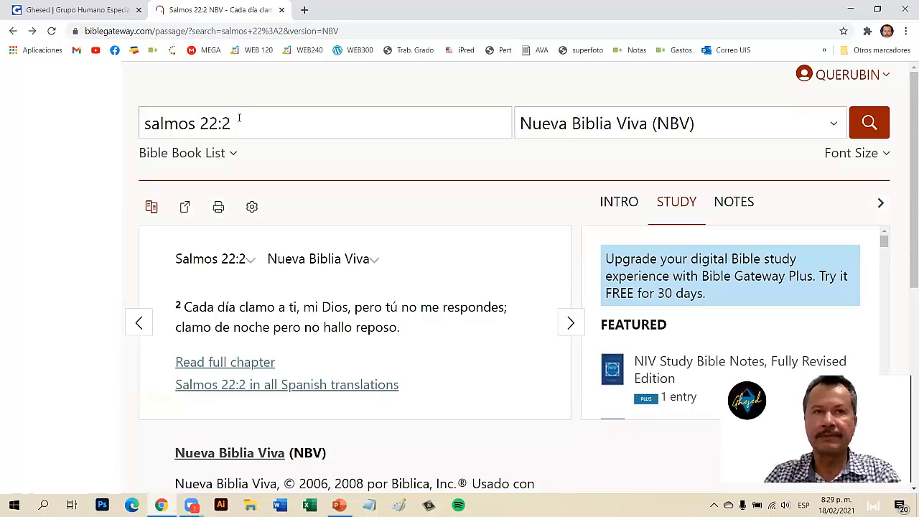
pyautogui.press('BackSpace')
pyautogui.press('BackSpace')
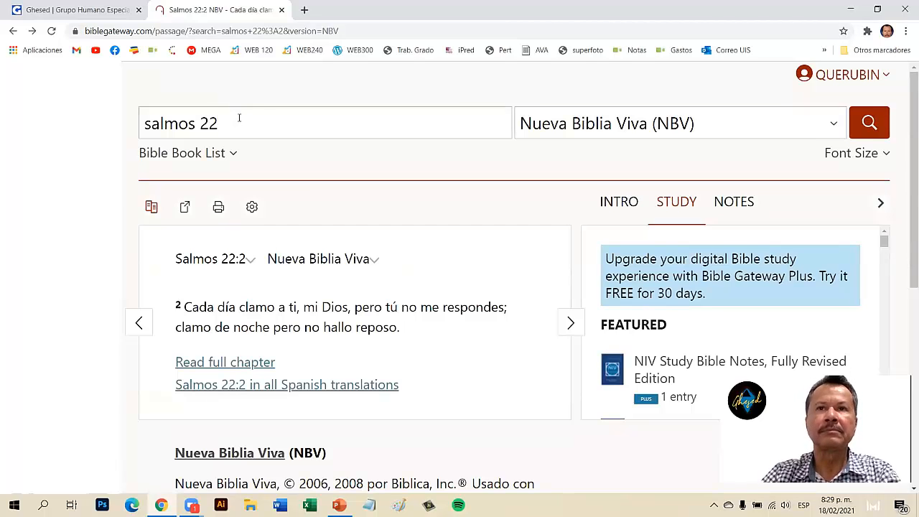
pyautogui.click(834, 122)
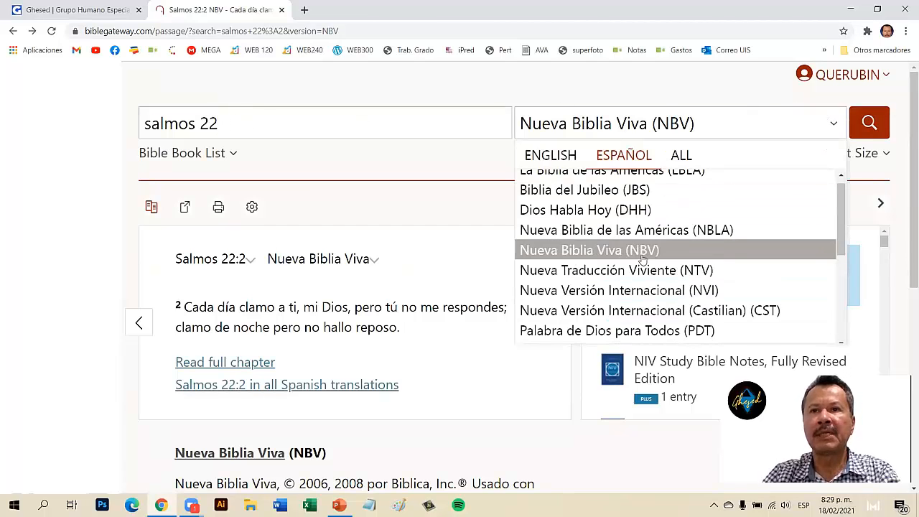
pyautogui.scroll(1, 647, 257)
pyautogui.scroll(-2, 647, 257)
pyautogui.click(632, 287)
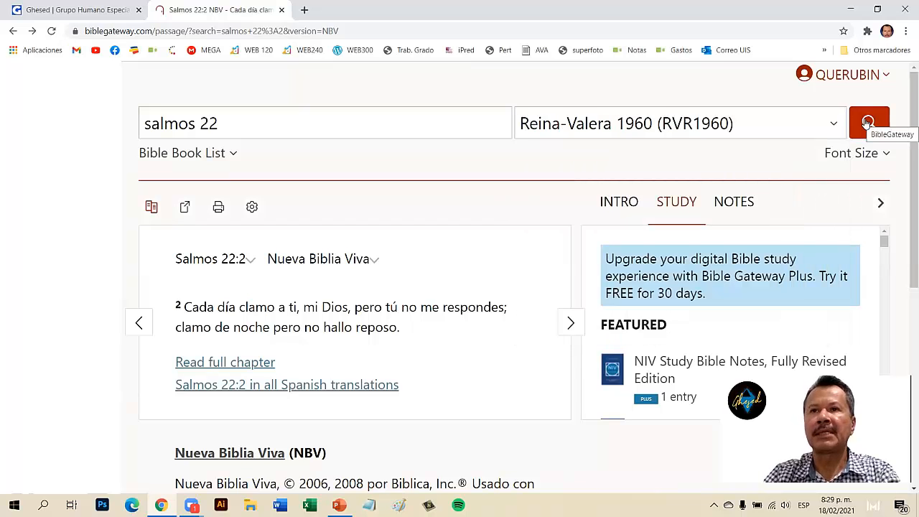
pyautogui.click(869, 123)
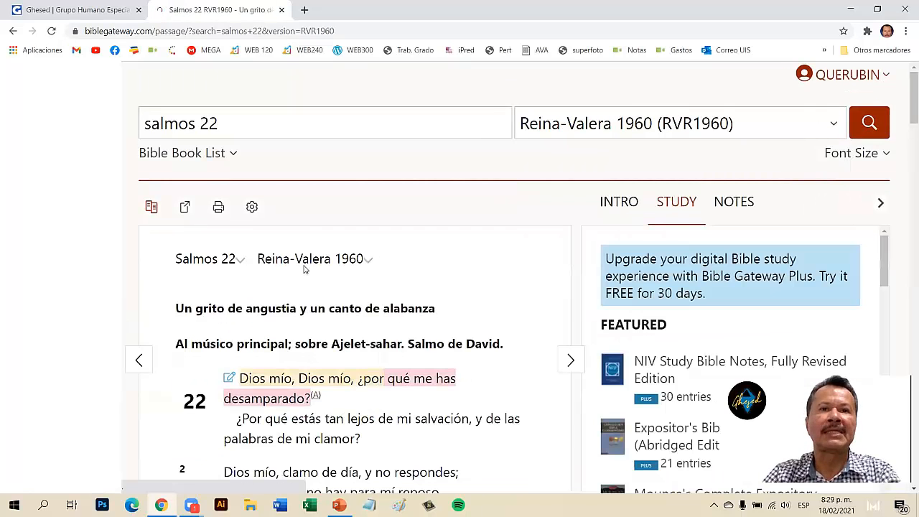
# View the passages Mt. 27.46 and Mr. 15.34 from the Salmos 22:1 cross reference and return to the chapter
pyautogui.scroll(-3, 308, 260)
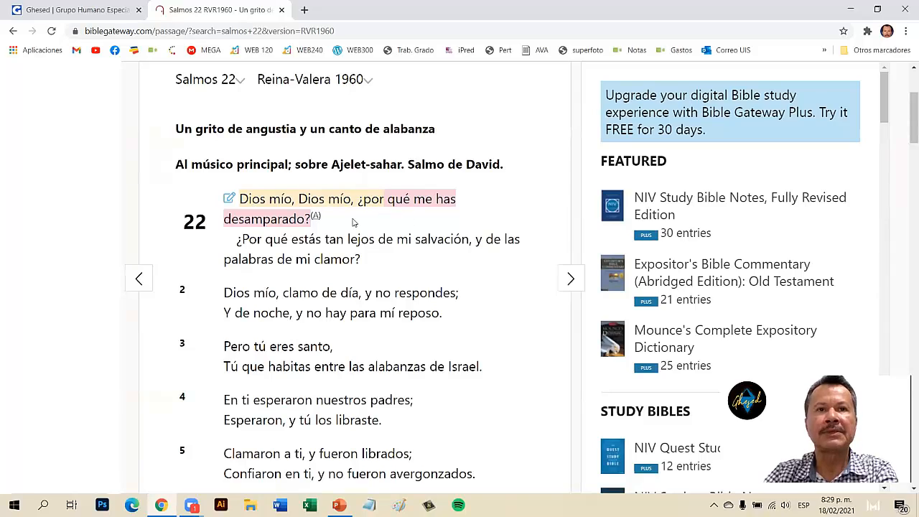
pyautogui.scroll(-6, 352, 220)
pyautogui.scroll(-8, 314, 295)
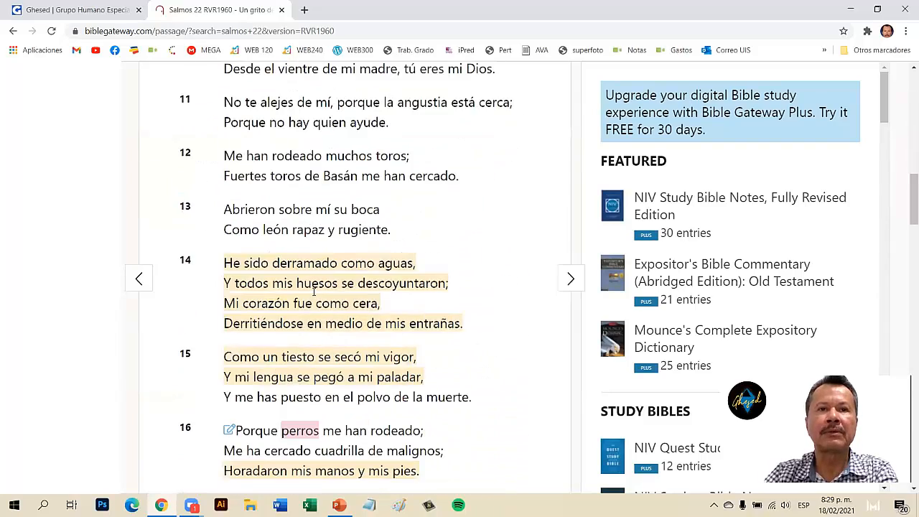
pyautogui.scroll(-15, 281, 198)
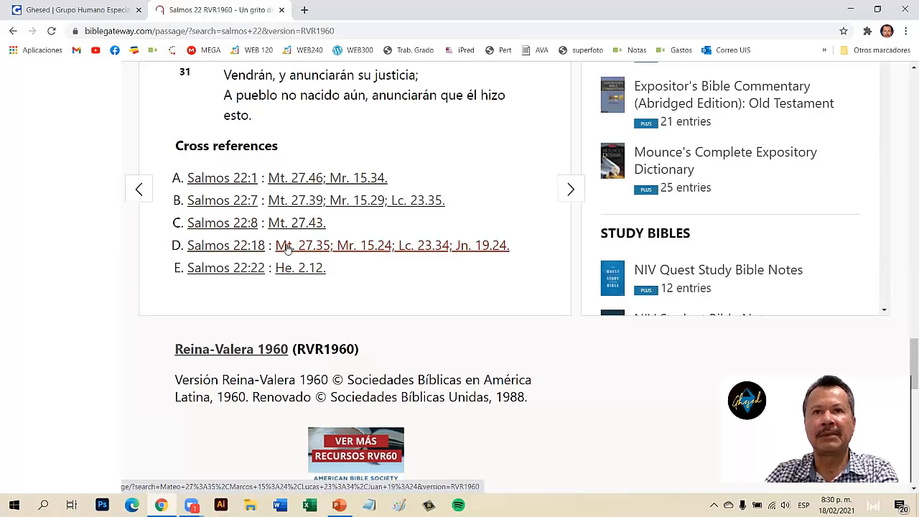
pyautogui.scroll(3, 285, 247)
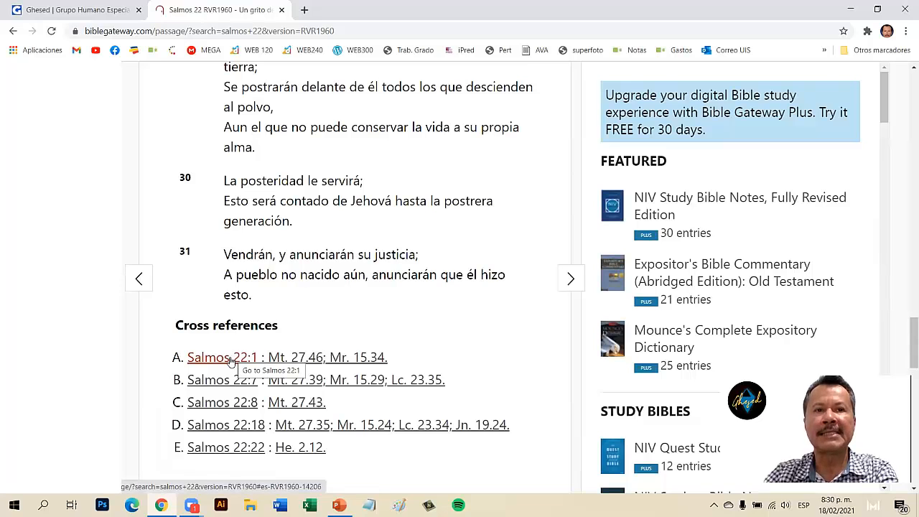
pyautogui.click(287, 359)
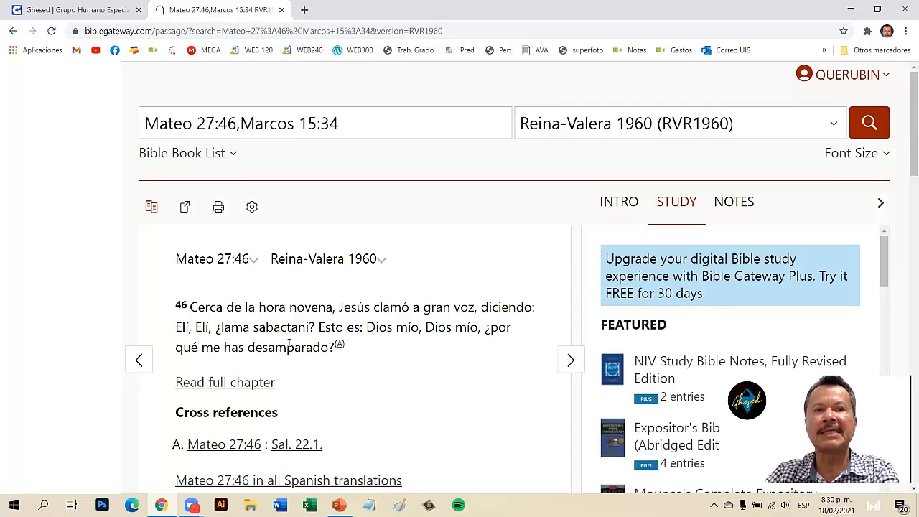
pyautogui.click(12, 31)
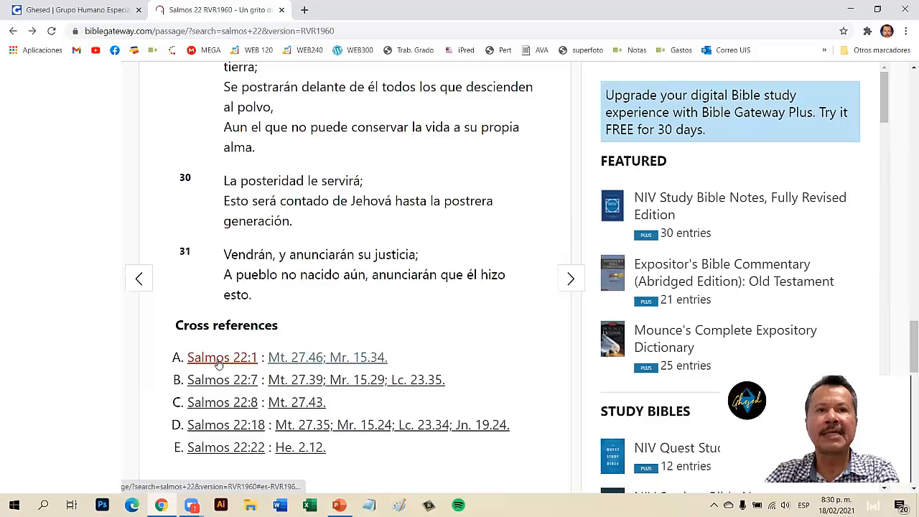
# Highlight "Dios mío, clamo de día, y no respondes; Y de noche," in verse 2 of Salmos 22 in blue
pyautogui.scroll(4, 261, 282)
pyautogui.scroll(10, 261, 282)
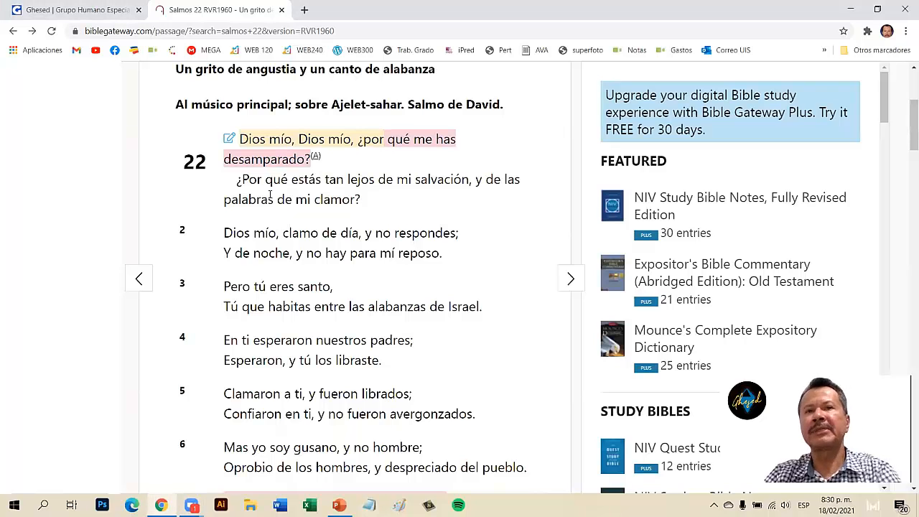
pyautogui.scroll(2, 280, 260)
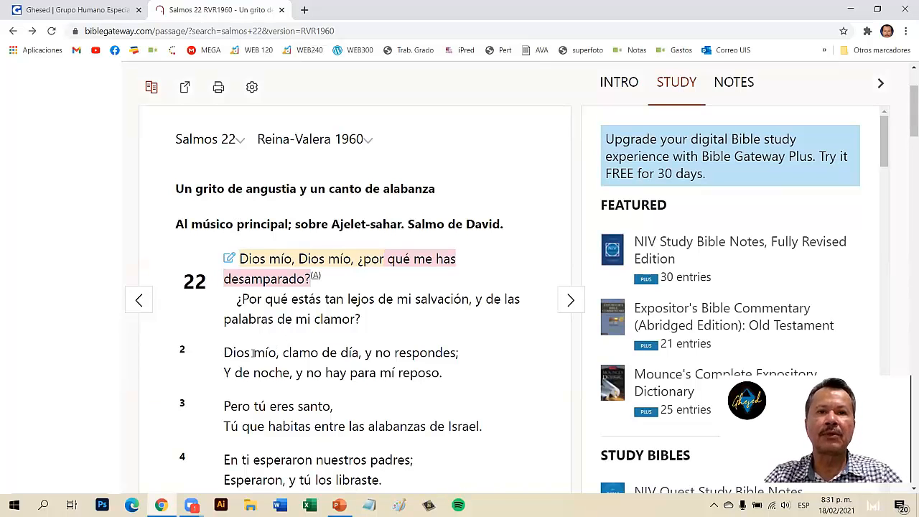
pyautogui.moveTo(252, 353); pyautogui.dragTo(291, 373)
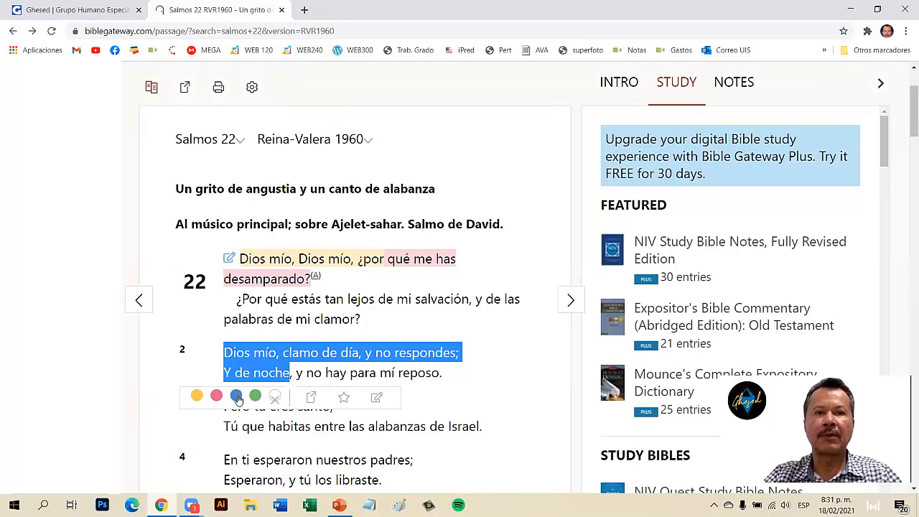
pyautogui.click(479, 333)
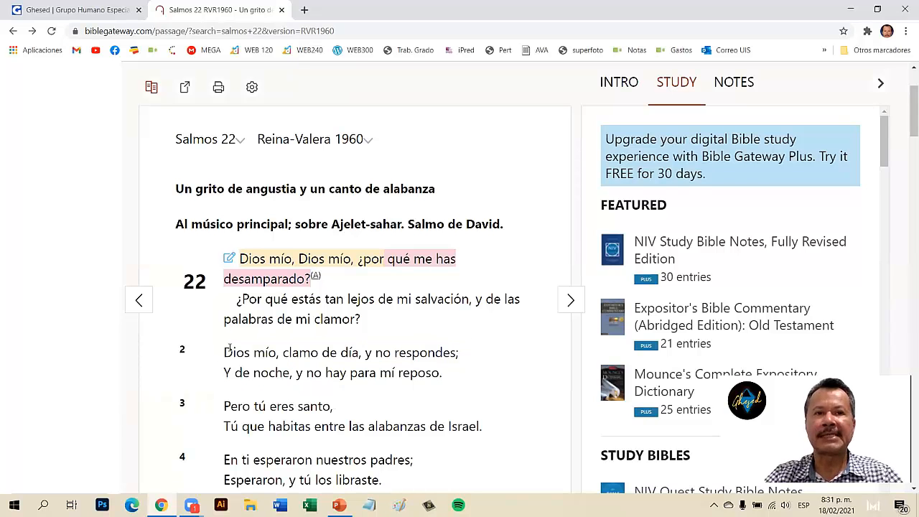
pyautogui.moveTo(224, 352); pyautogui.dragTo(292, 373)
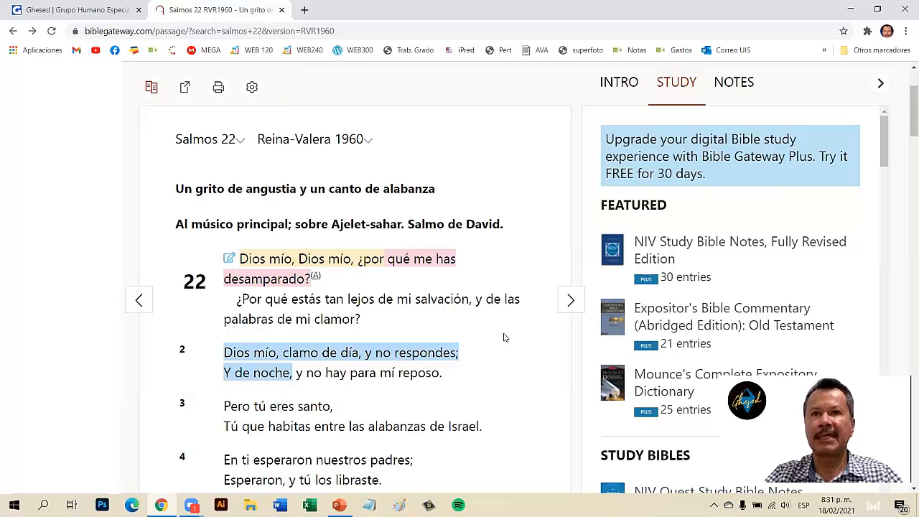
pyautogui.scroll(2, 504, 334)
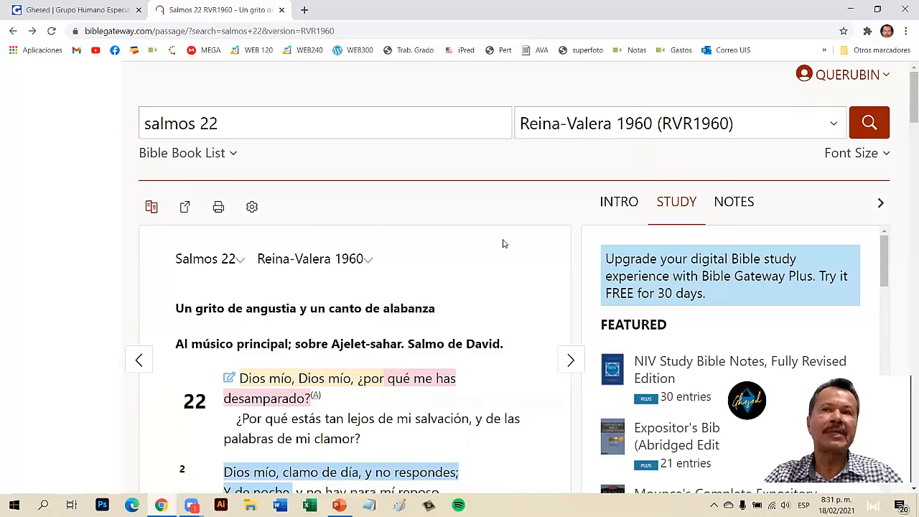
pyautogui.scroll(-2, 503, 244)
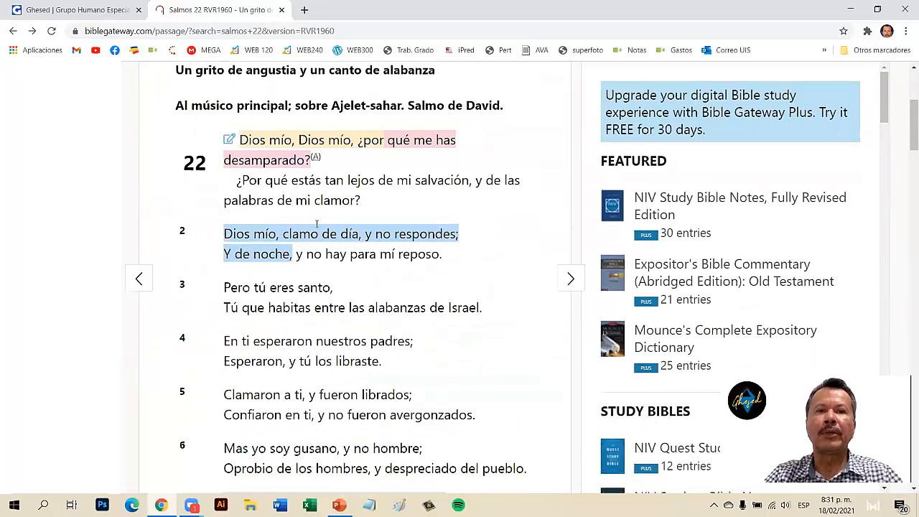
pyautogui.scroll(2, 393, 266)
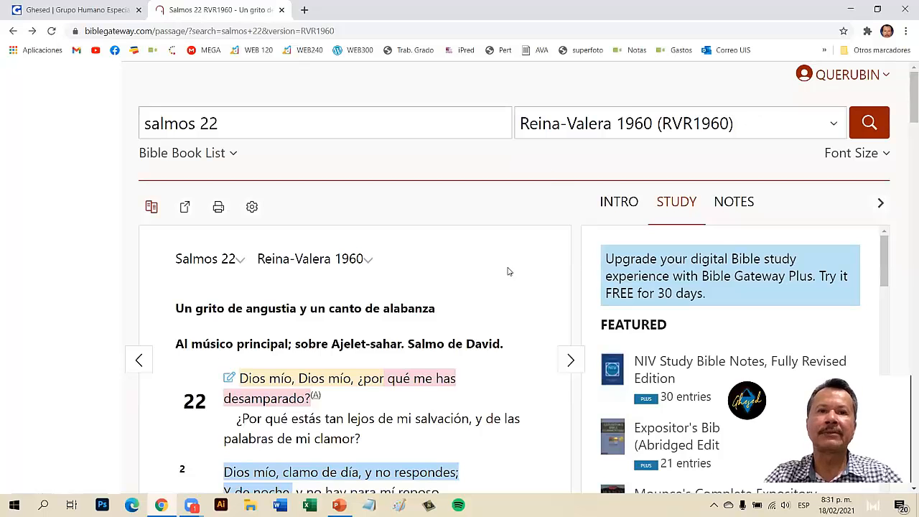
# Add and save a note on "Pero tú eres santo," in Salmos 22:3 with the text "vseeggge ggge g ge e er er"
pyautogui.scroll(-1, 463, 287)
pyautogui.scroll(-2, 463, 287)
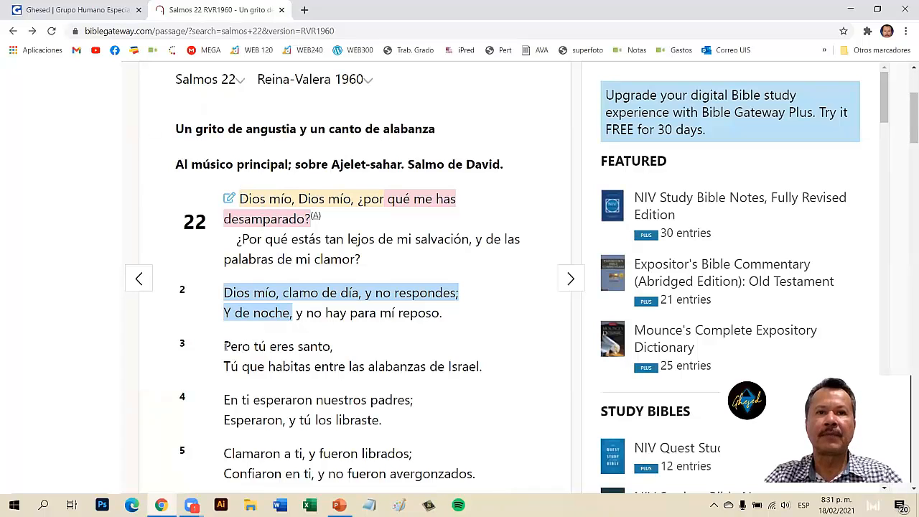
pyautogui.moveTo(224, 347); pyautogui.dragTo(351, 348)
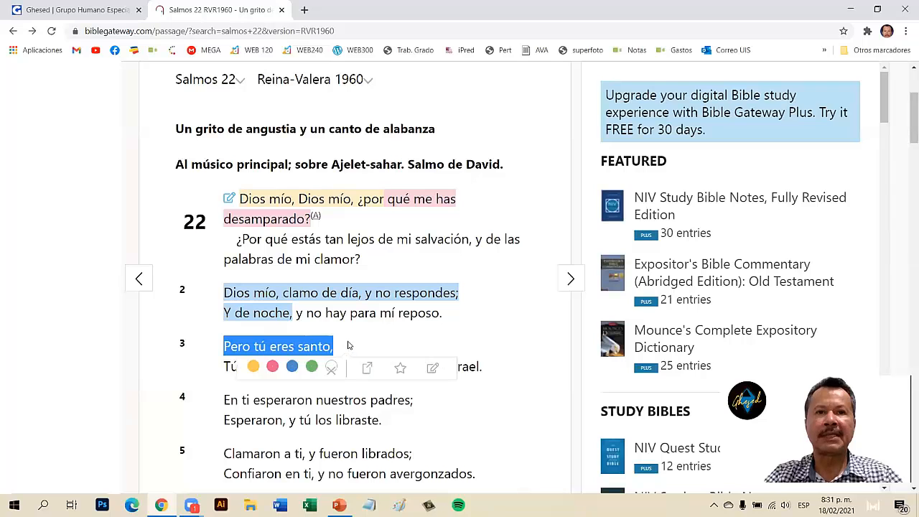
pyautogui.click(432, 370)
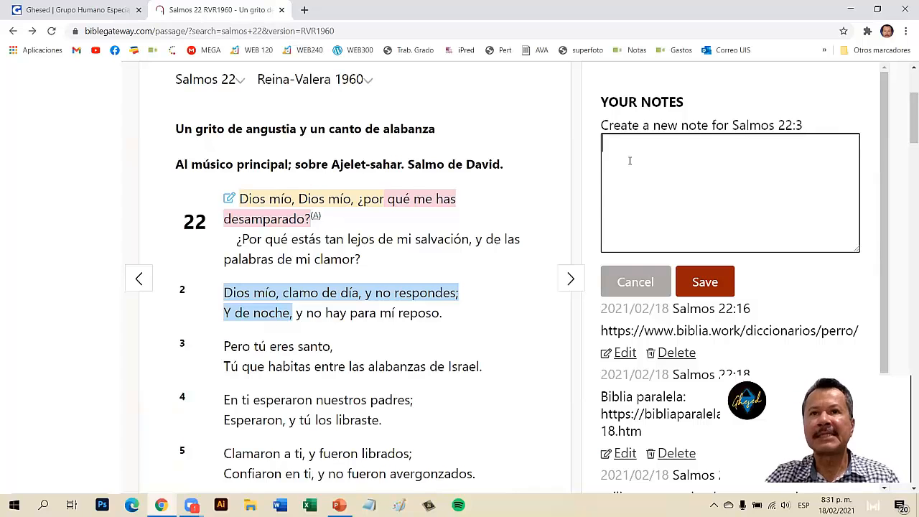
pyautogui.write('vseeggge ggge g')
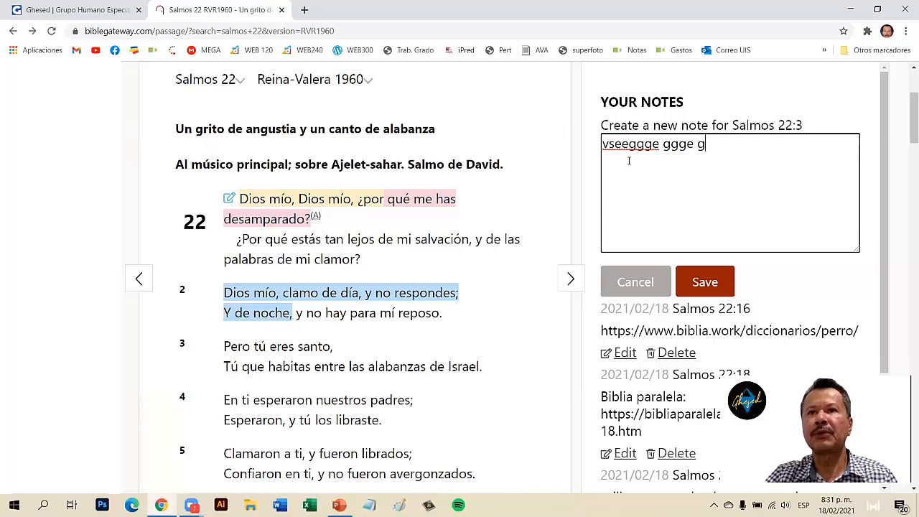
pyautogui.write('  ge e er er')
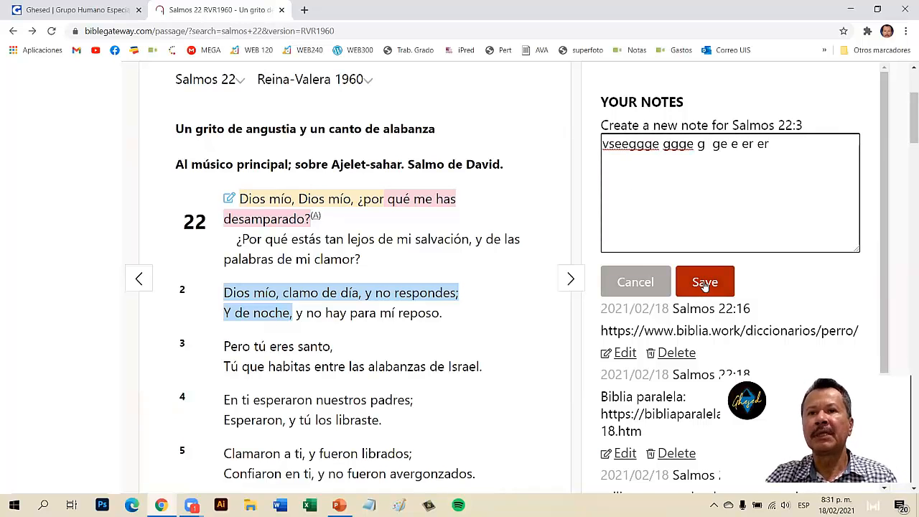
pyautogui.click(704, 283)
pyautogui.scroll(1, 395, 280)
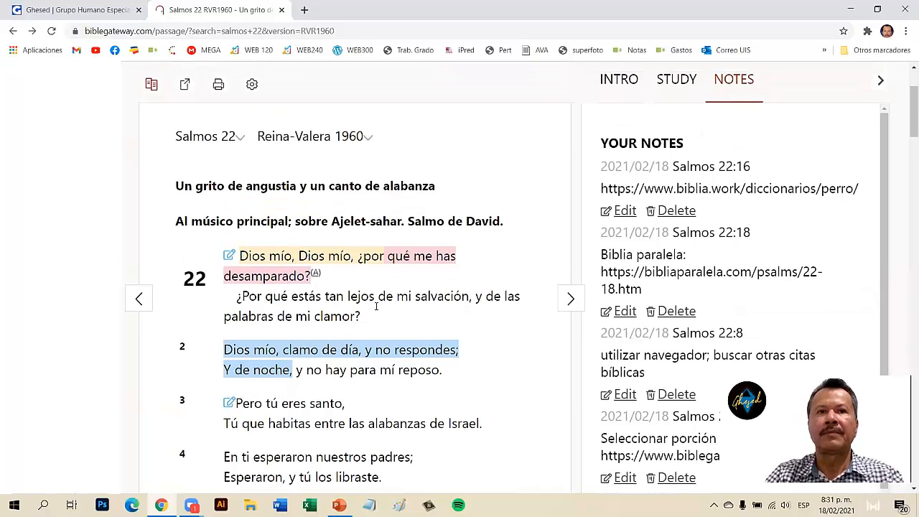
# Open the saved notes on Salmos 22:1, 22:3 and 22:8 one after another from their verse markers
pyautogui.click(230, 260)
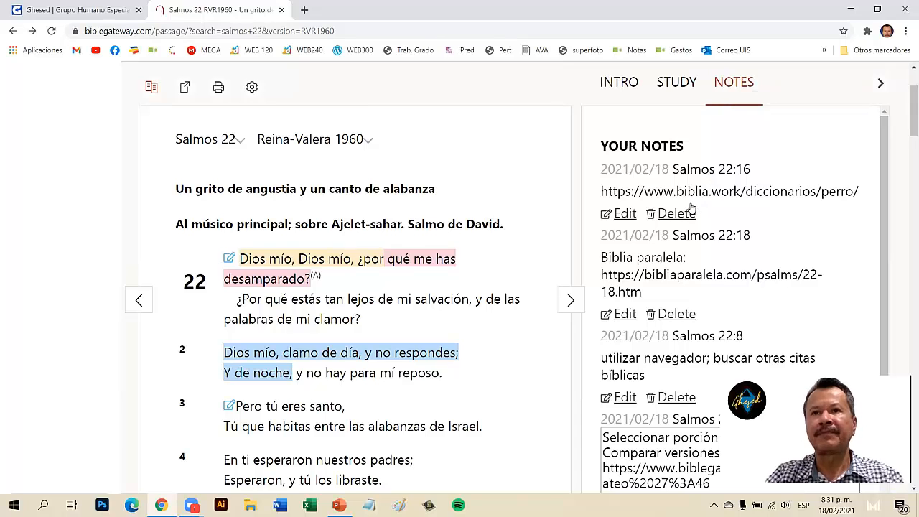
pyautogui.scroll(-2, 702, 174)
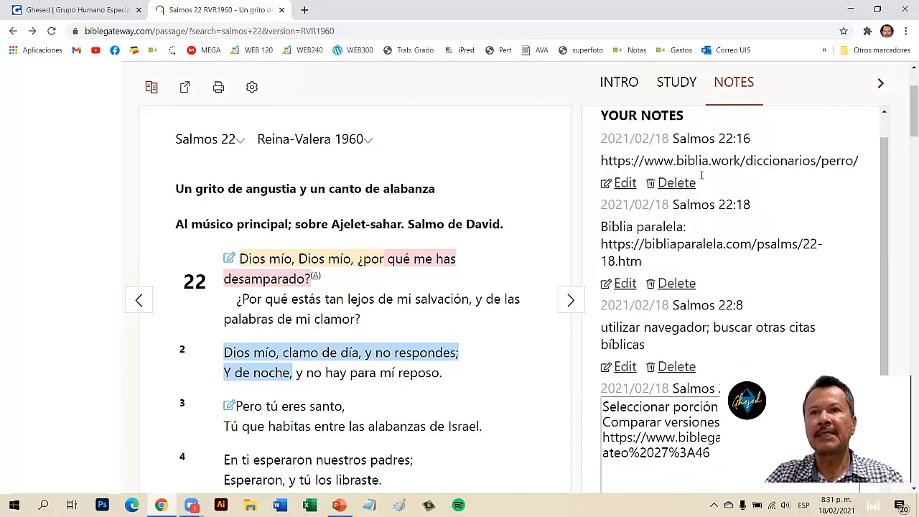
pyautogui.scroll(-3, 712, 216)
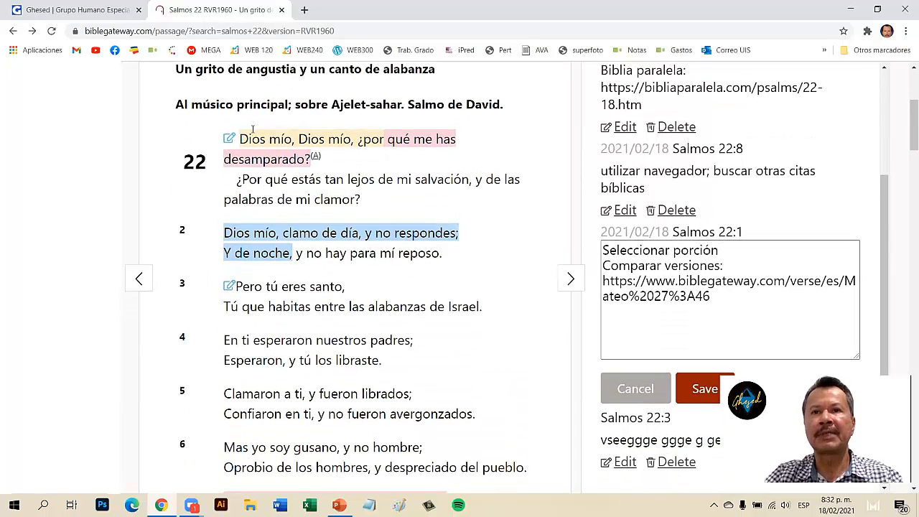
pyautogui.click(228, 287)
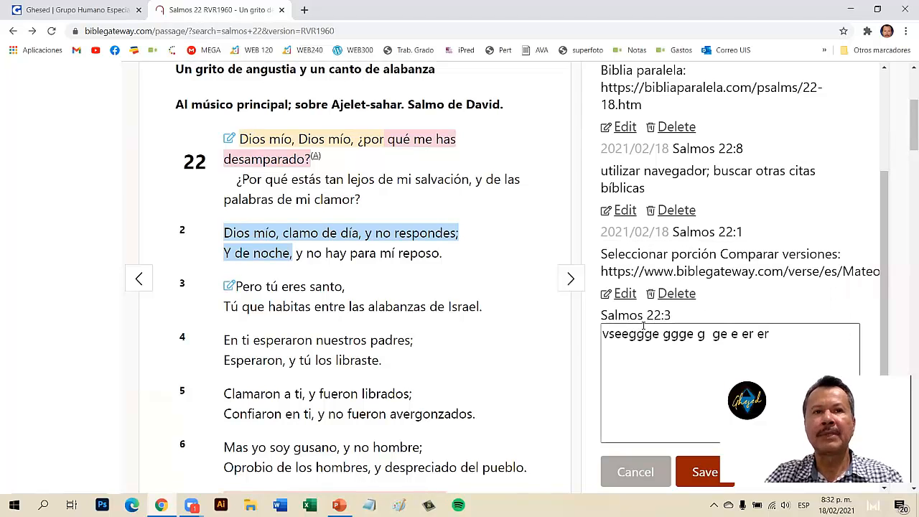
pyautogui.scroll(-2, 248, 298)
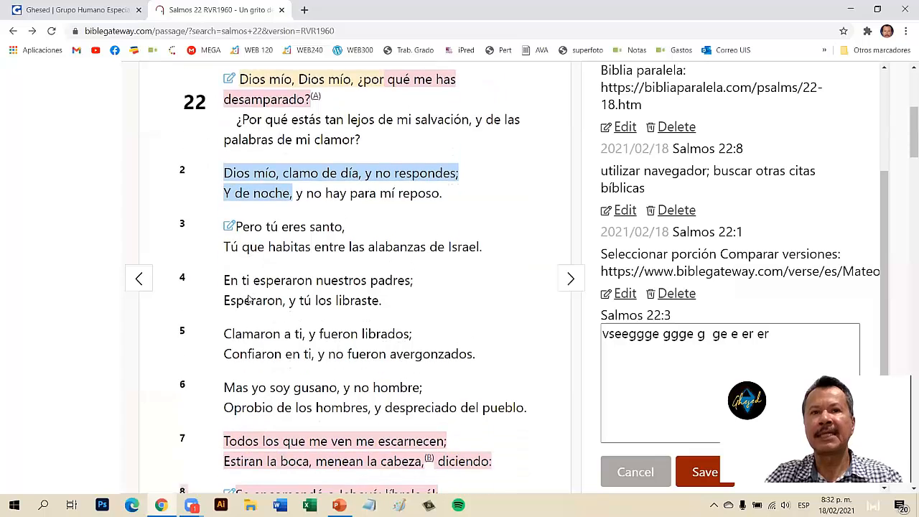
pyautogui.click(228, 435)
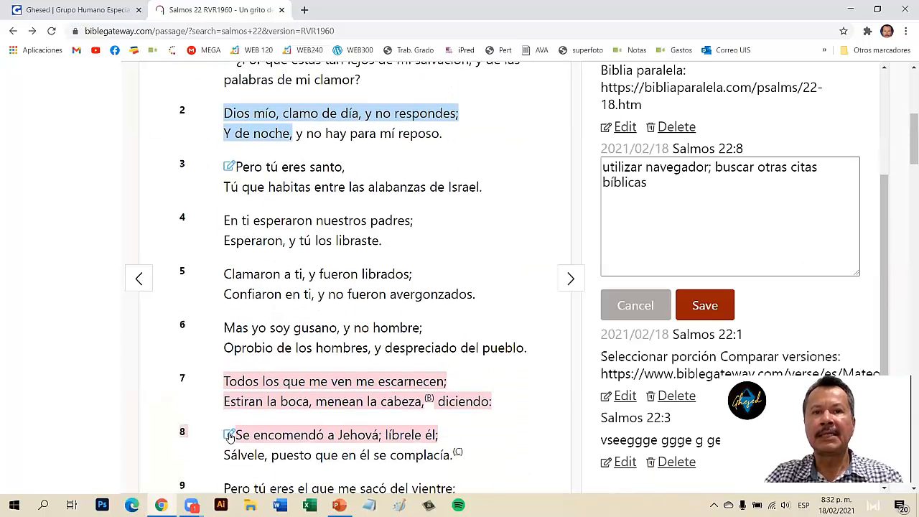
pyautogui.click(661, 217)
pyautogui.scroll(1, 661, 217)
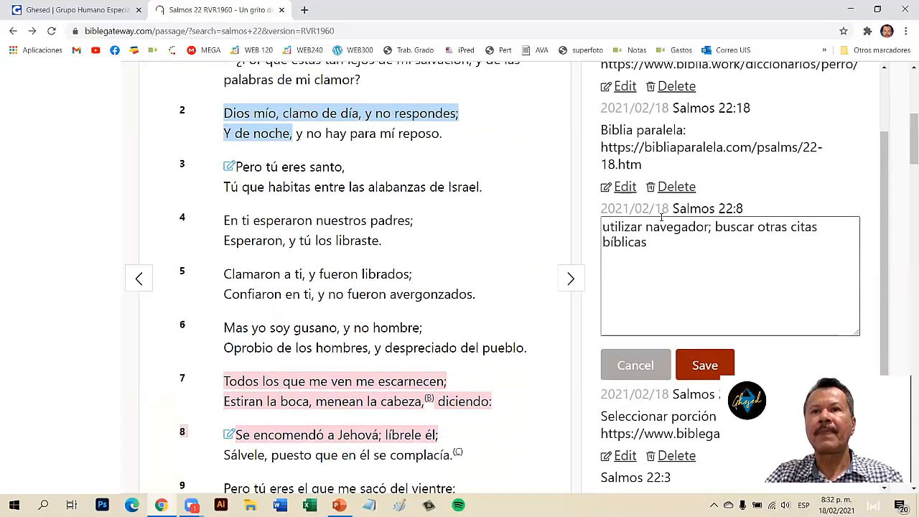
# Reopen the note on Salmos 22:1 from its verse marker and read its text about comparing versions
pyautogui.scroll(5, 190, 426)
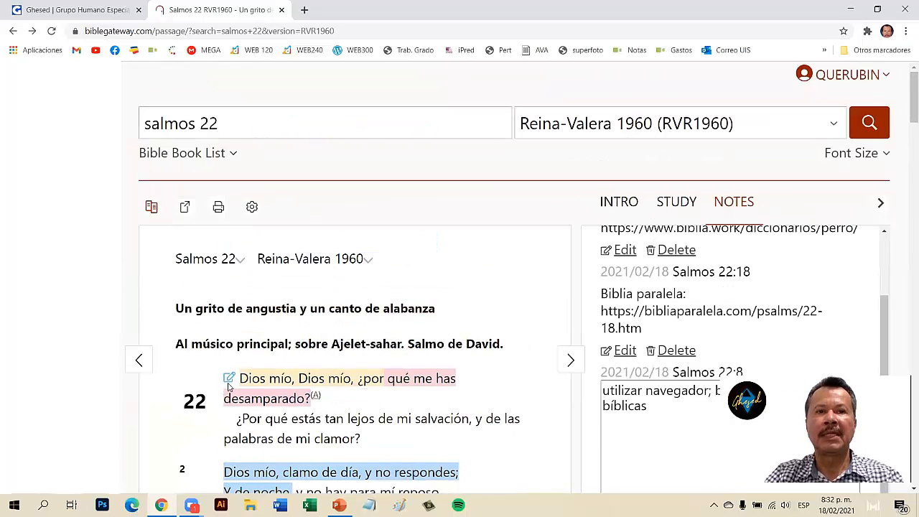
pyautogui.click(228, 378)
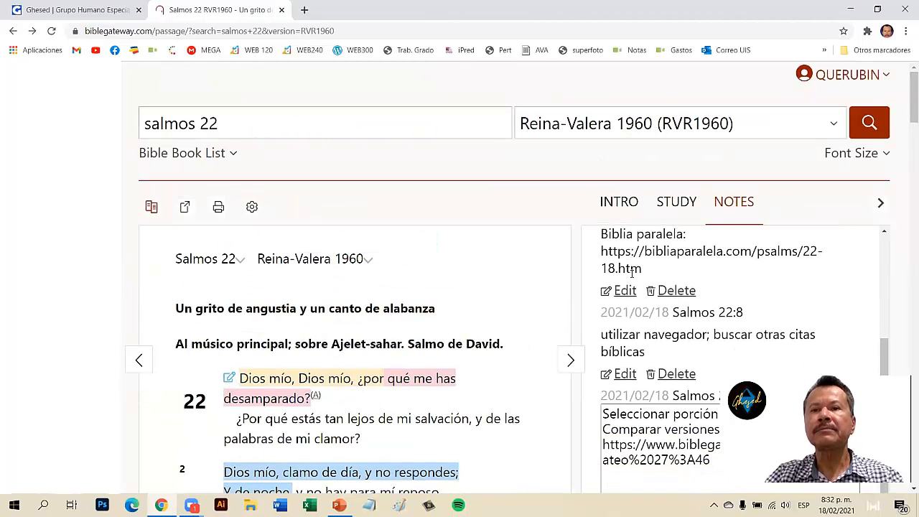
pyautogui.scroll(-3, 766, 268)
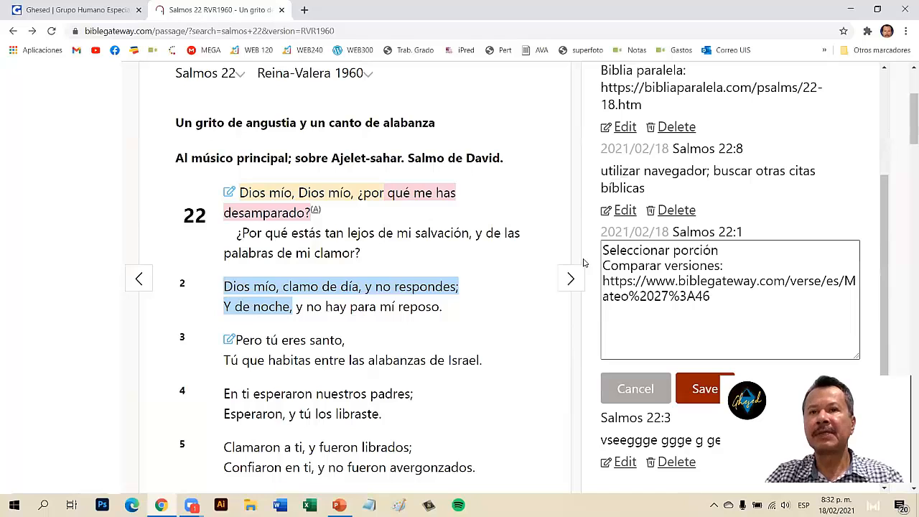
pyautogui.scroll(-1, 583, 263)
pyautogui.click(660, 256)
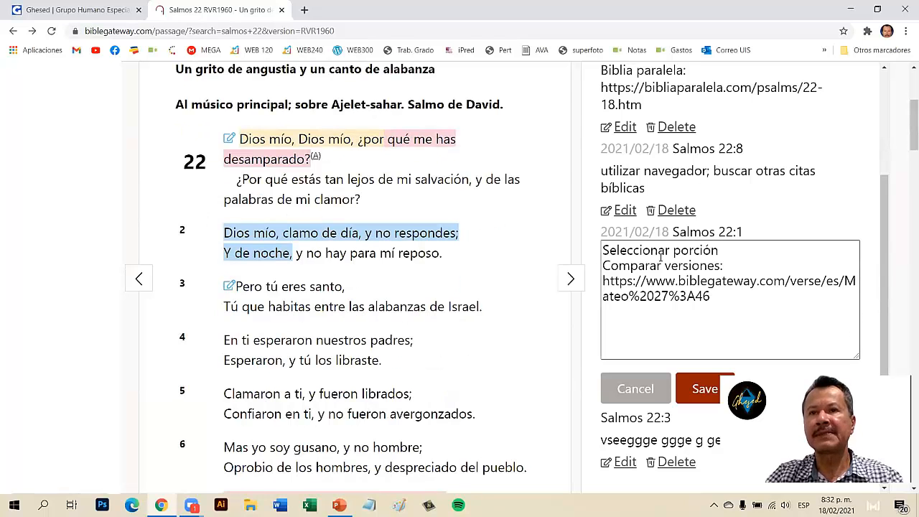
pyautogui.scroll(3, 402, 285)
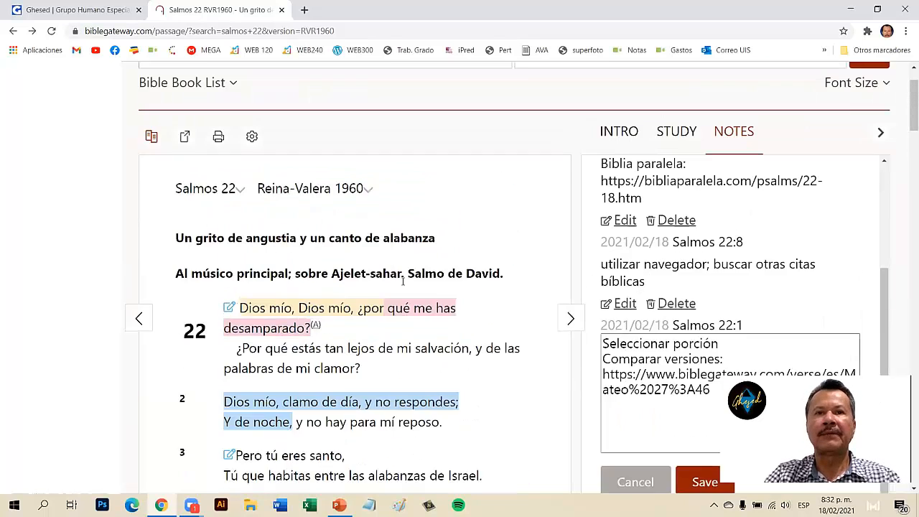
pyautogui.scroll(-2, 402, 285)
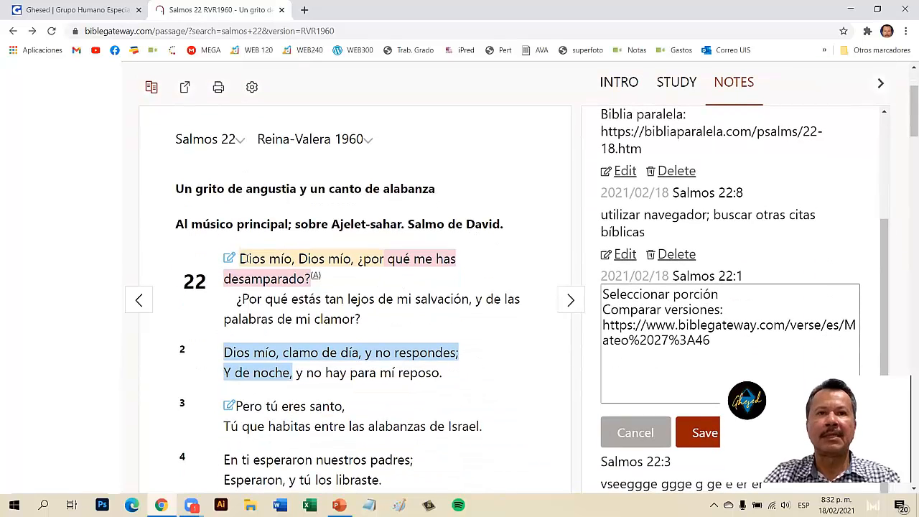
# Copy "Dios mío, Dios mío, ¿por qué me has" from Salmos 22:1 and search for it in Reina-Valera 1960 (RVR1960)
pyautogui.moveTo(240, 258); pyautogui.dragTo(456, 260)
pyautogui.hotkey('ctrl', 'c')
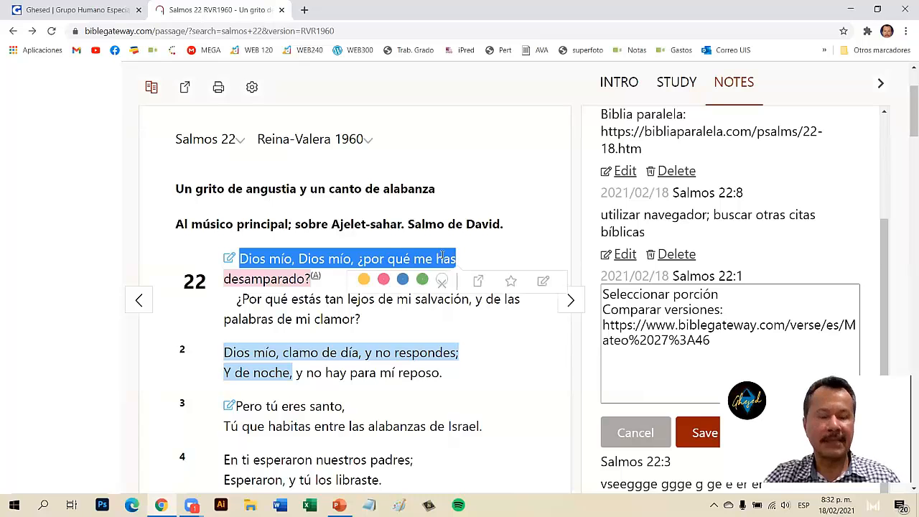
pyautogui.scroll(2, 374, 253)
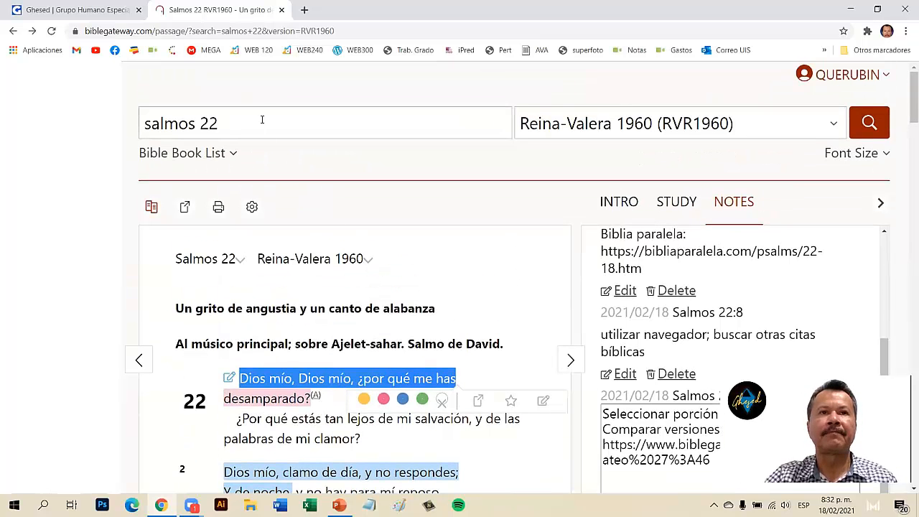
pyautogui.moveTo(263, 119); pyautogui.dragTo(143, 123)
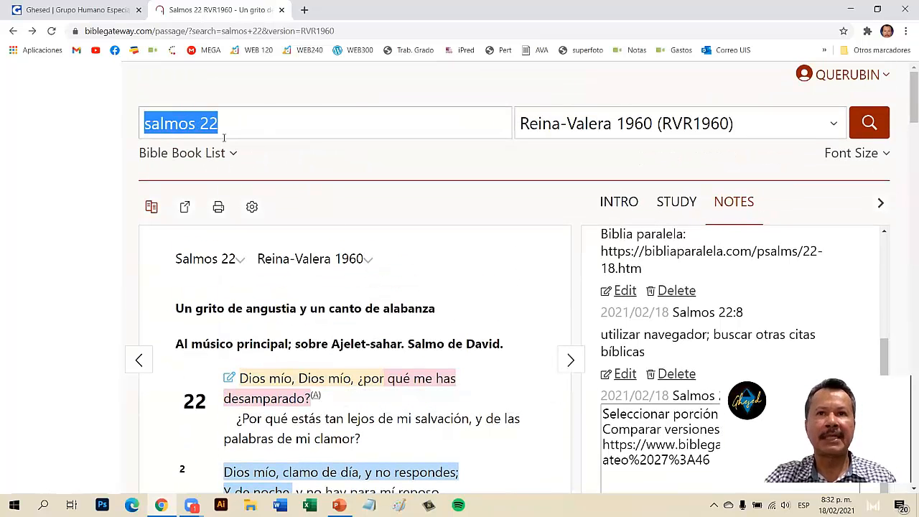
pyautogui.hotkey('ctrl', 'v')
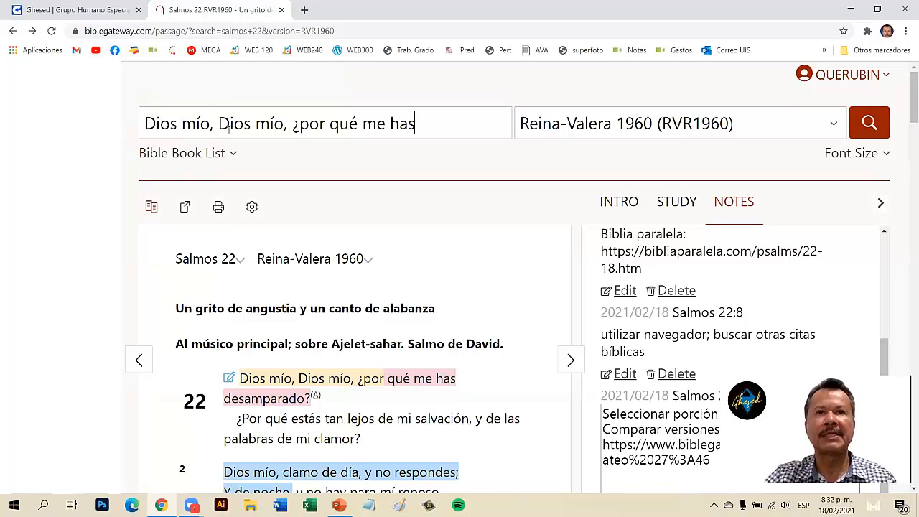
pyautogui.click(866, 123)
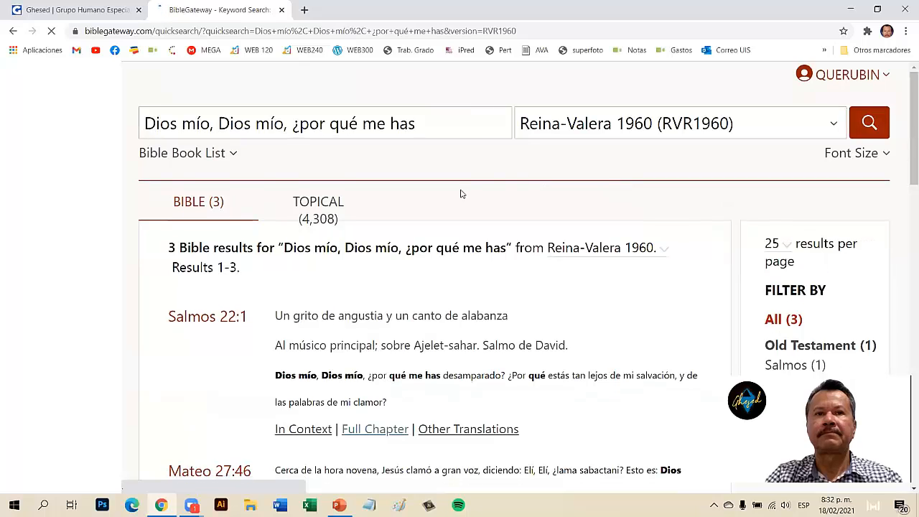
# Look through the Bible verses found for the phrase and return to the Salmos 22 chapter
pyautogui.scroll(-2, 323, 201)
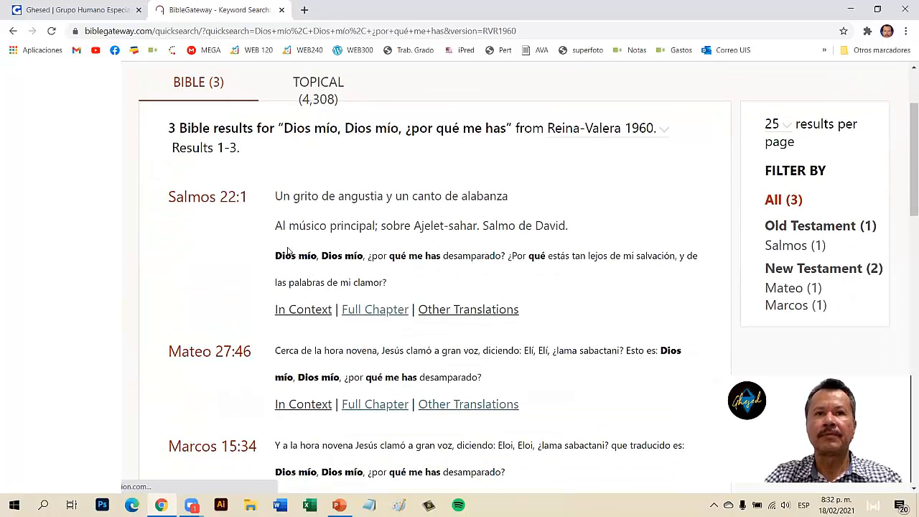
pyautogui.scroll(-2, 510, 262)
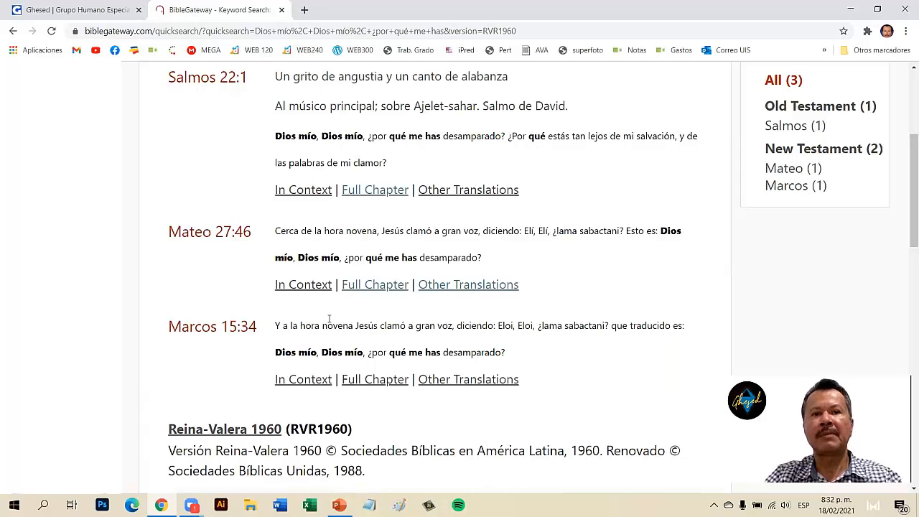
pyautogui.scroll(-2, 330, 323)
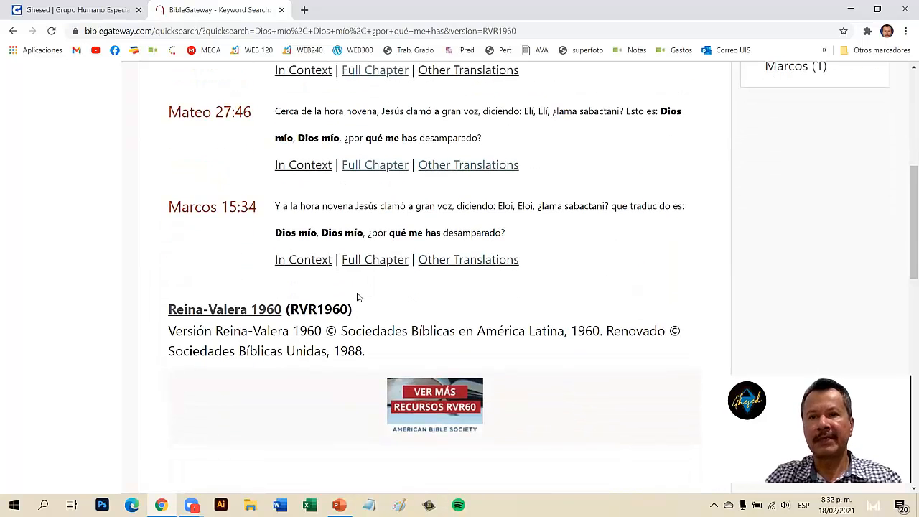
pyautogui.click(13, 31)
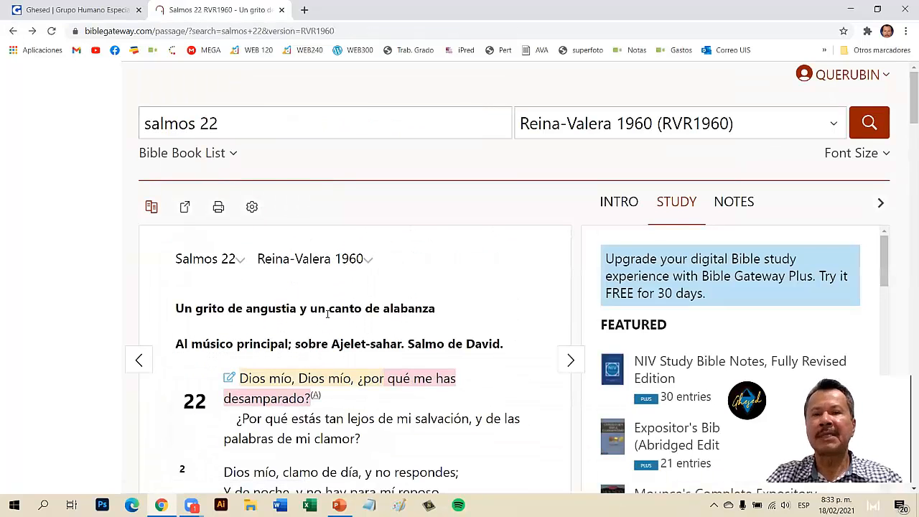
# Display the list of personal notes beside Salmos 22 and look through it
pyautogui.scroll(-1, 327, 314)
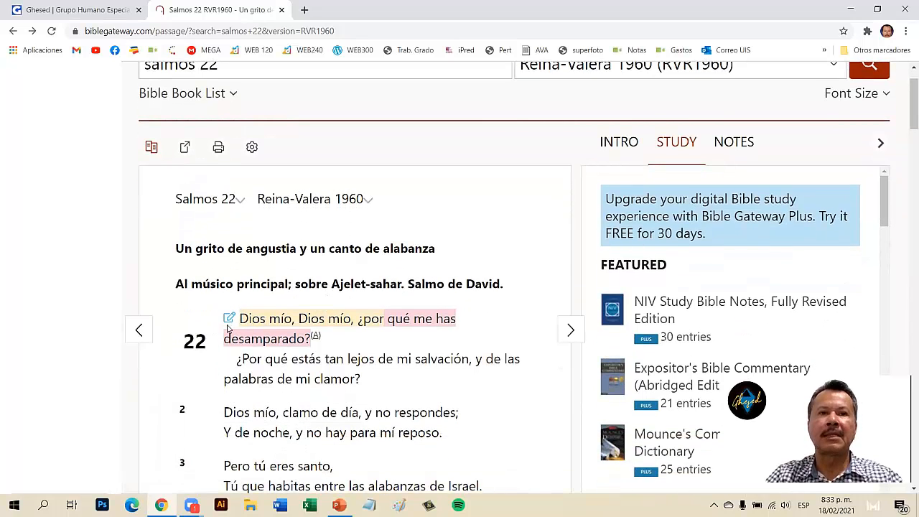
pyautogui.click(733, 142)
pyautogui.scroll(-2, 605, 302)
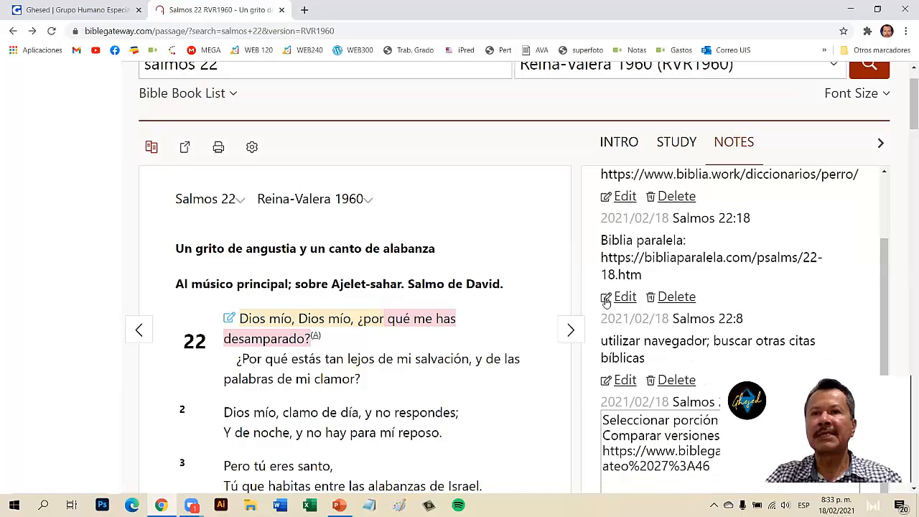
pyautogui.scroll(1, 364, 321)
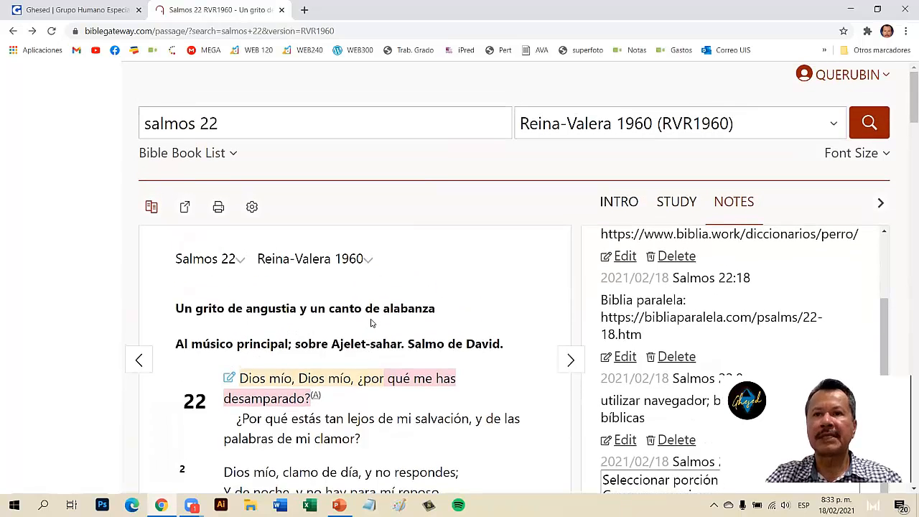
pyautogui.scroll(2, 589, 288)
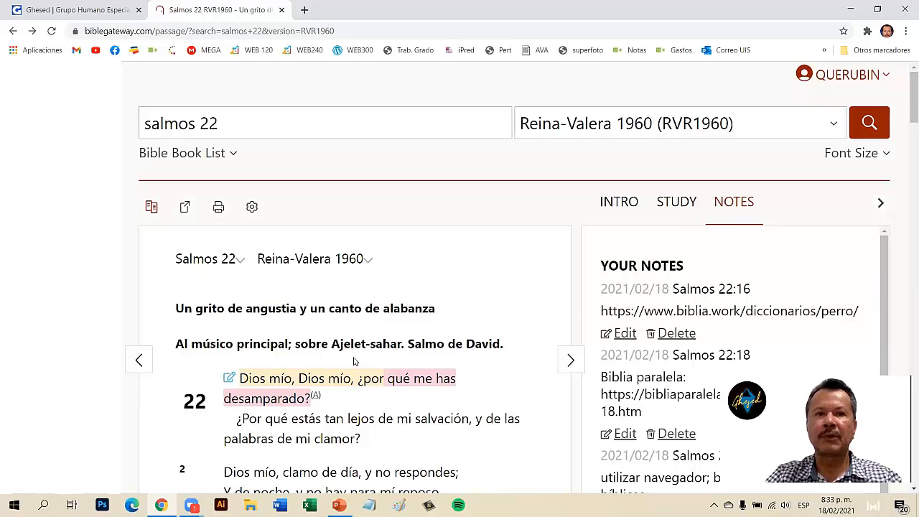
pyautogui.scroll(-10, 353, 362)
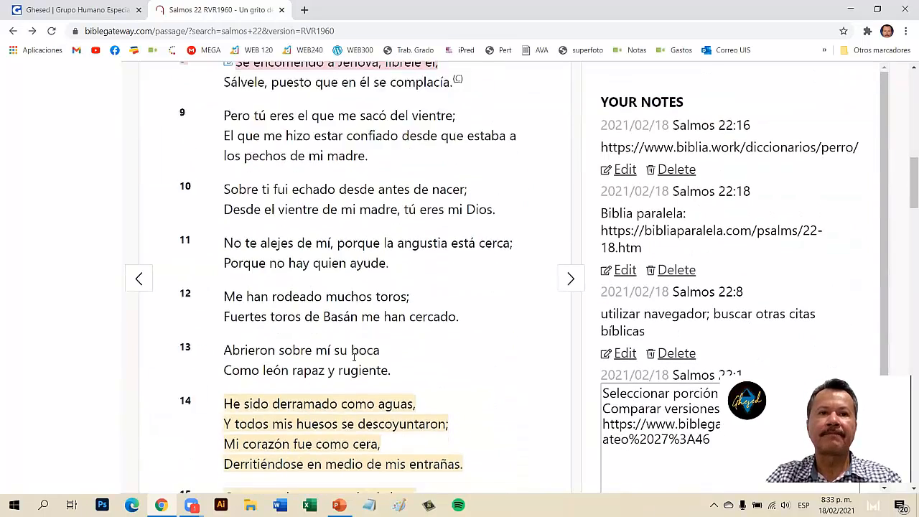
pyautogui.scroll(-4, 354, 356)
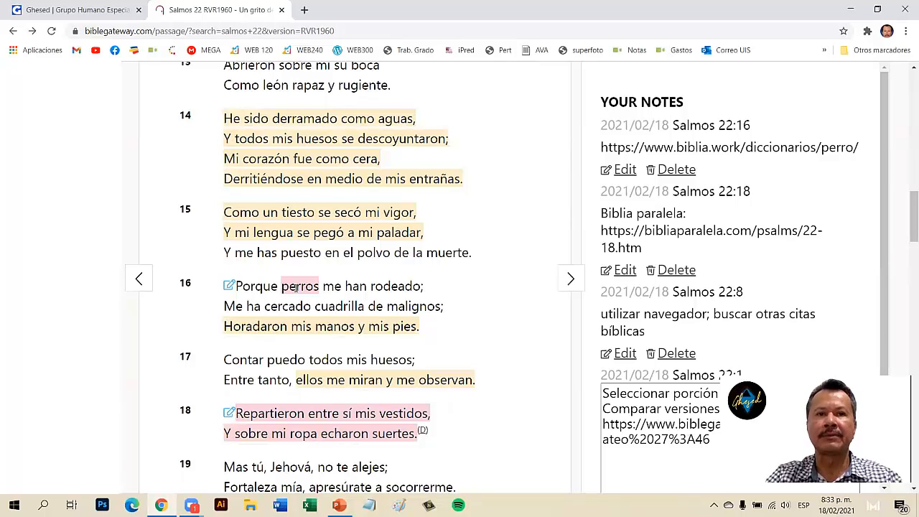
pyautogui.click(229, 287)
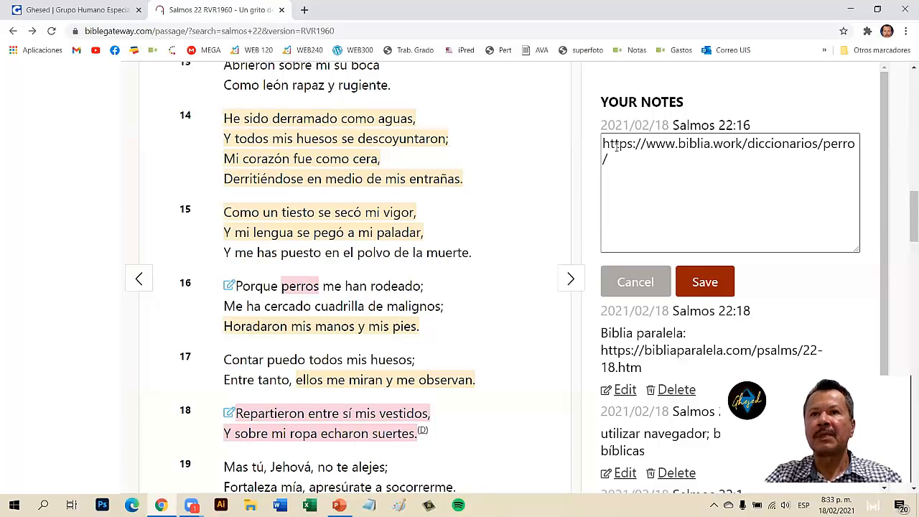
pyautogui.moveTo(604, 142); pyautogui.dragTo(613, 161)
pyautogui.hotkey('ctrl', 'c')
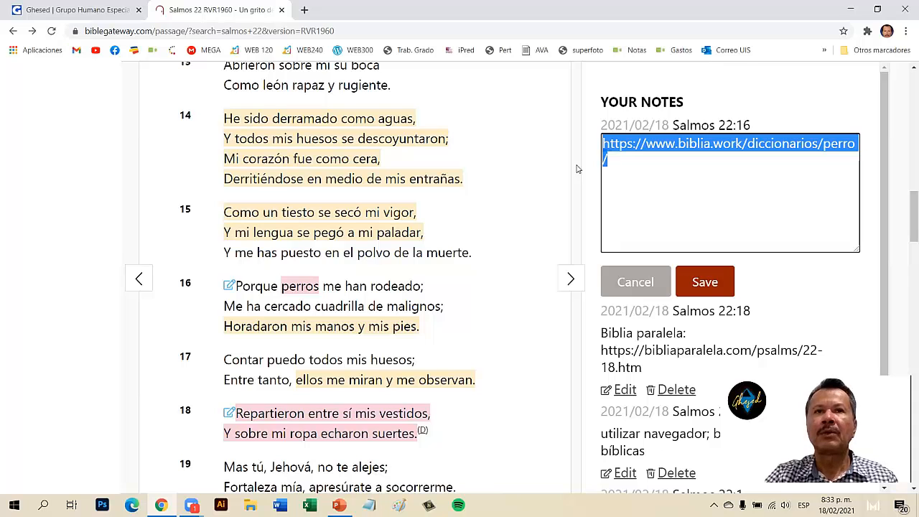
# Load the copied biblia.work link in a new browser tab and look through the PERRO dictionary entry
pyautogui.click(304, 10)
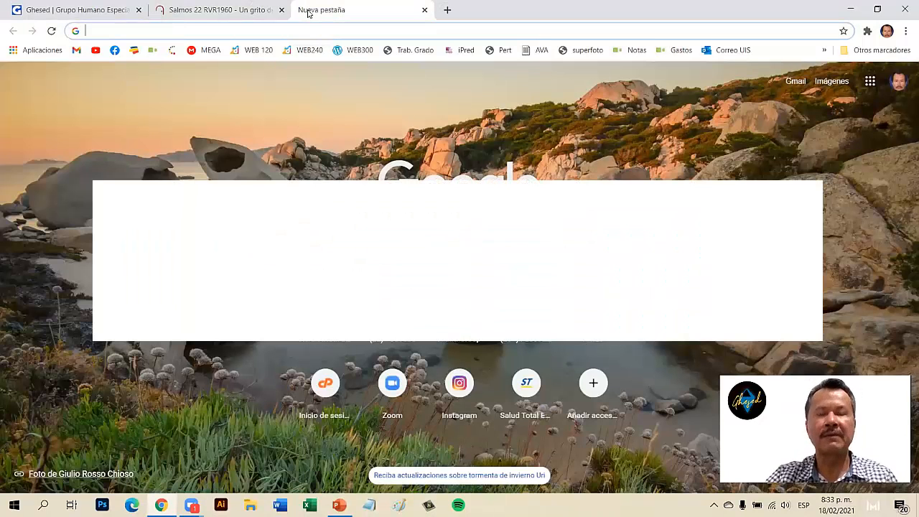
pyautogui.hotkey('ctrl', 'v')
pyautogui.press('Return')
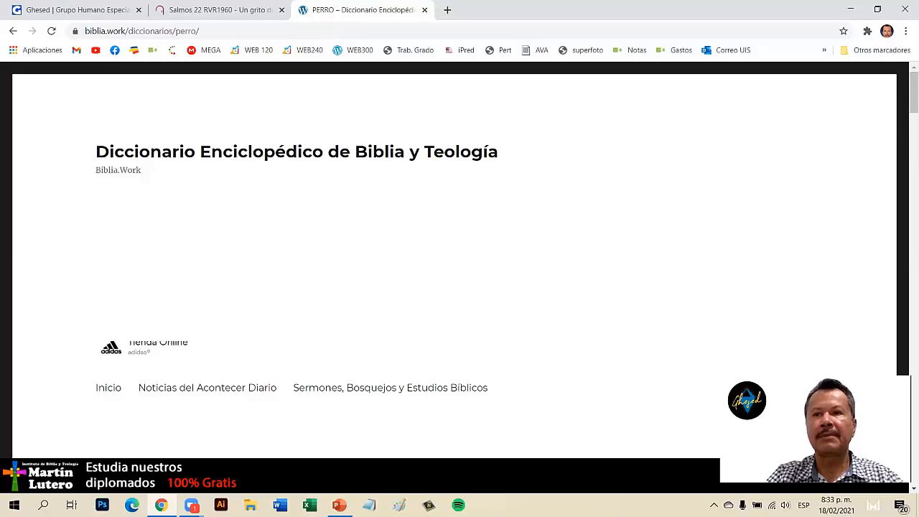
pyautogui.scroll(-10, 460, 260)
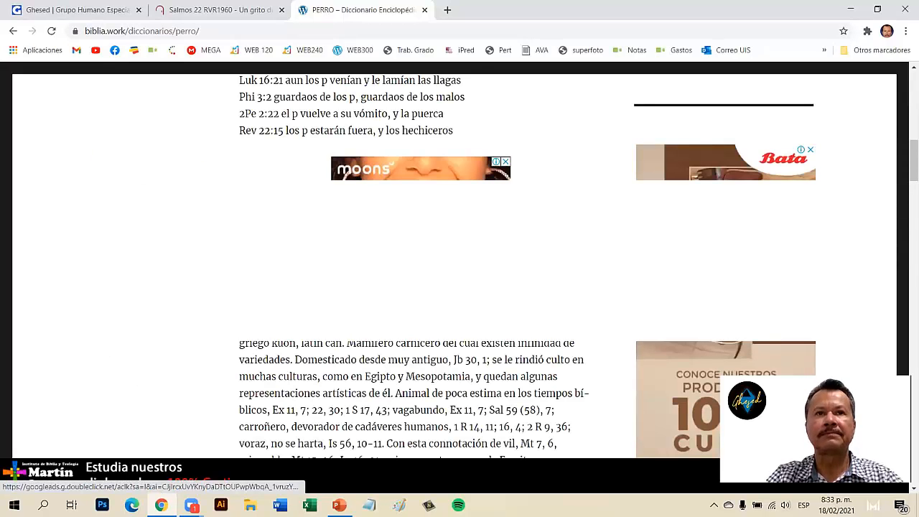
pyautogui.scroll(5, 459, 259)
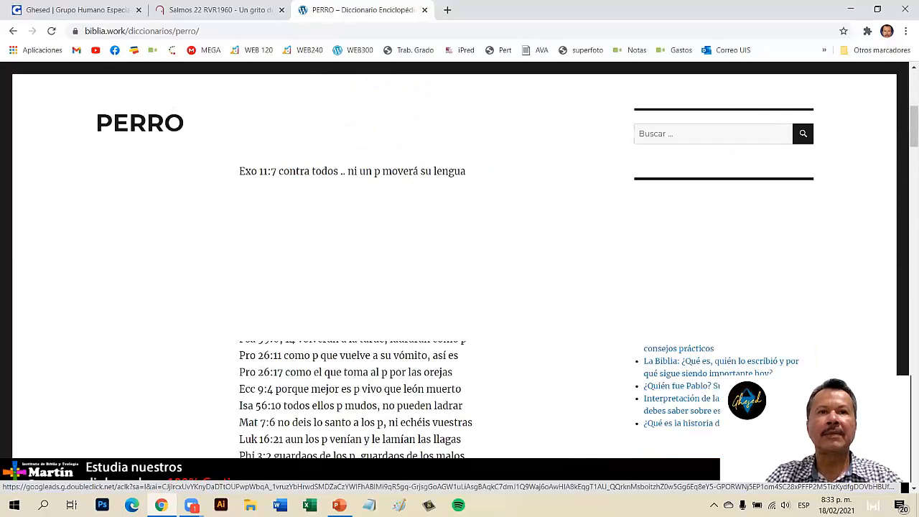
pyautogui.scroll(1, 267, 297)
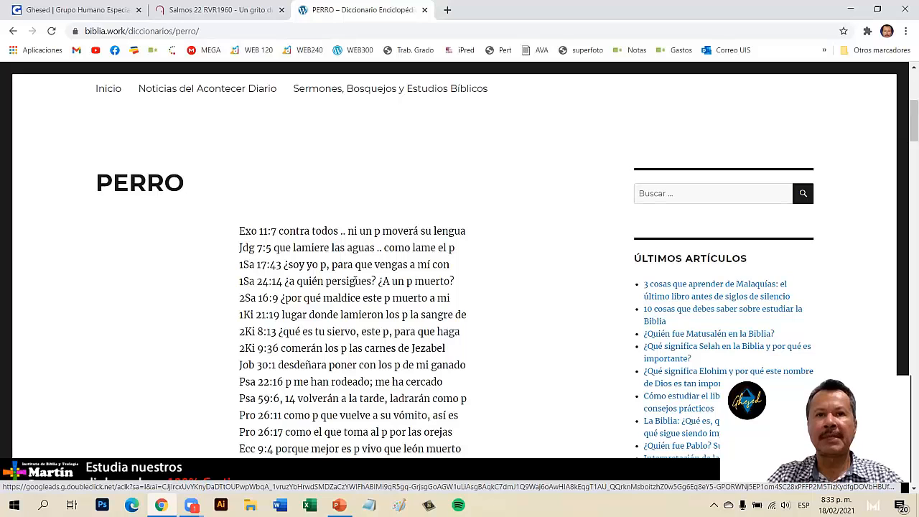
# Read the PERRO entry's verse list and its definitions from the Diccionario Bíblico Digital and the Diccionario de la Biblia Cristiano
pyautogui.scroll(-2, 356, 281)
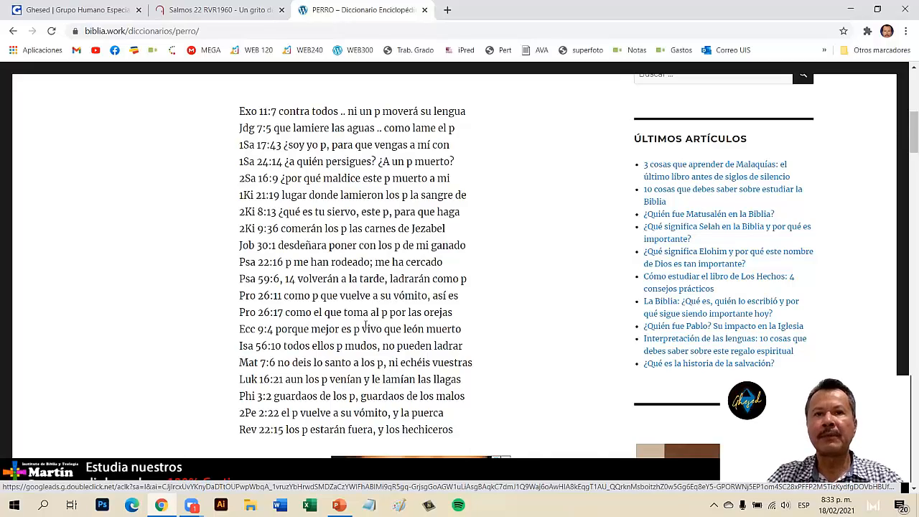
pyautogui.scroll(-8, 367, 327)
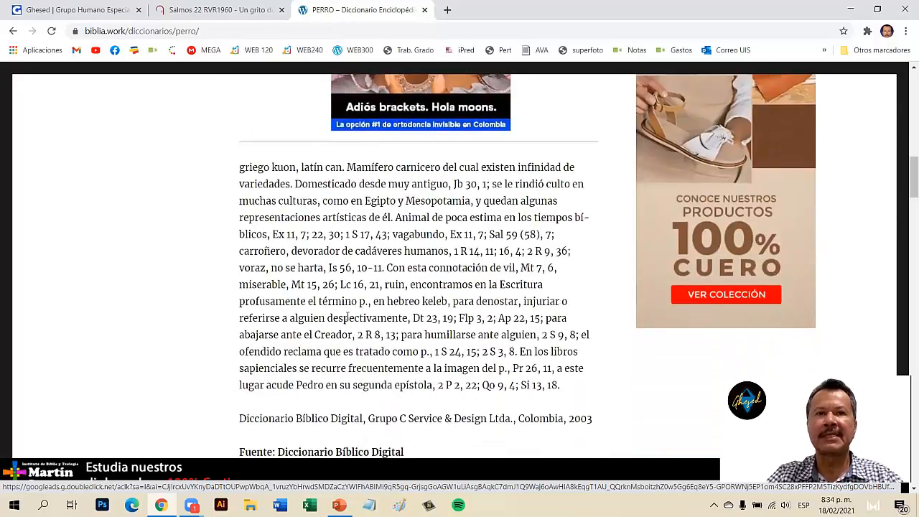
pyautogui.scroll(-1, 347, 317)
pyautogui.scroll(-3, 348, 317)
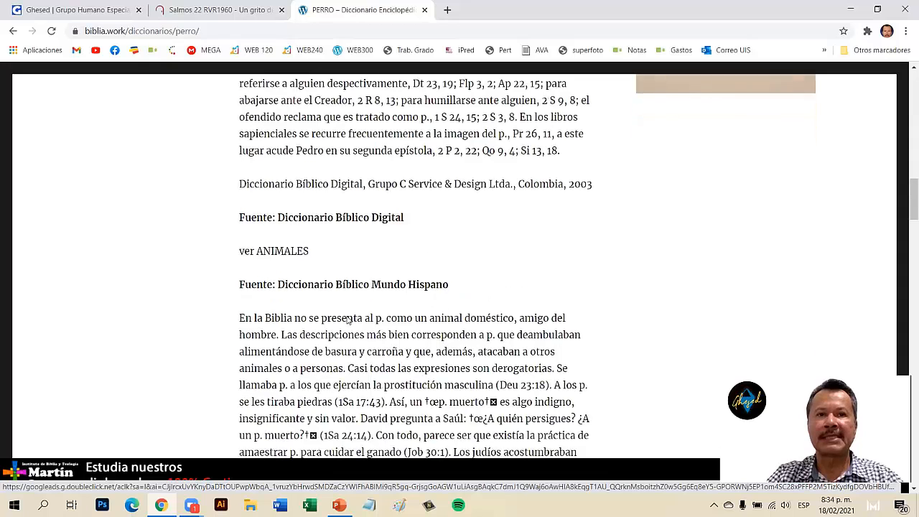
pyautogui.scroll(-1, 347, 319)
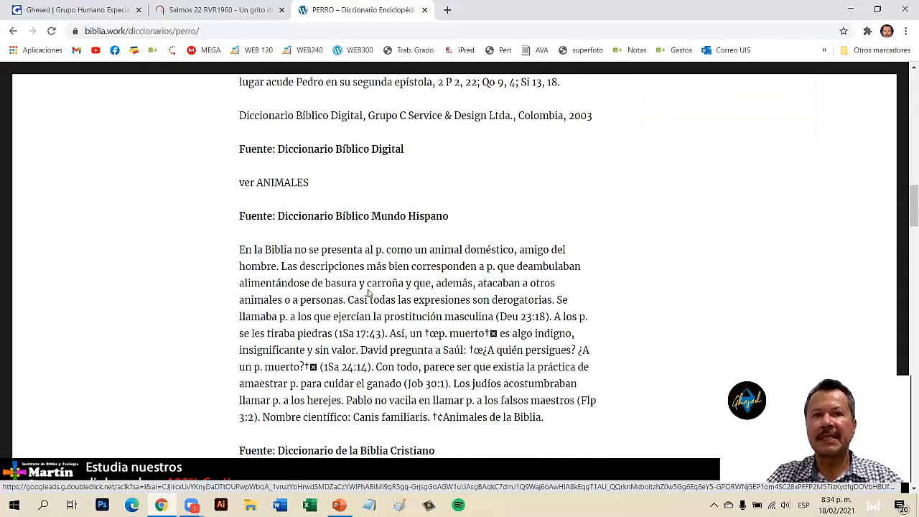
pyautogui.scroll(-1, 368, 292)
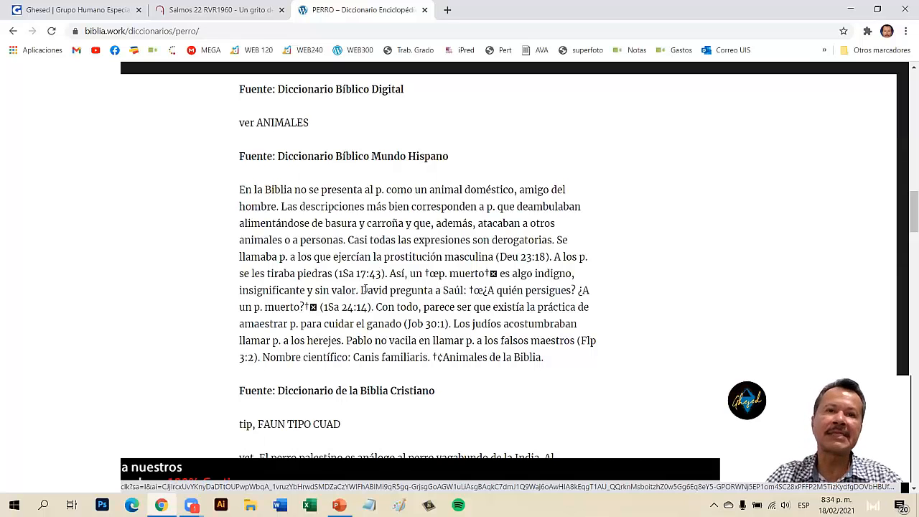
# Return to the Salmos 22 chapter in Reina-Valera 1960 and add a parallel translation beside it
pyautogui.click(243, 11)
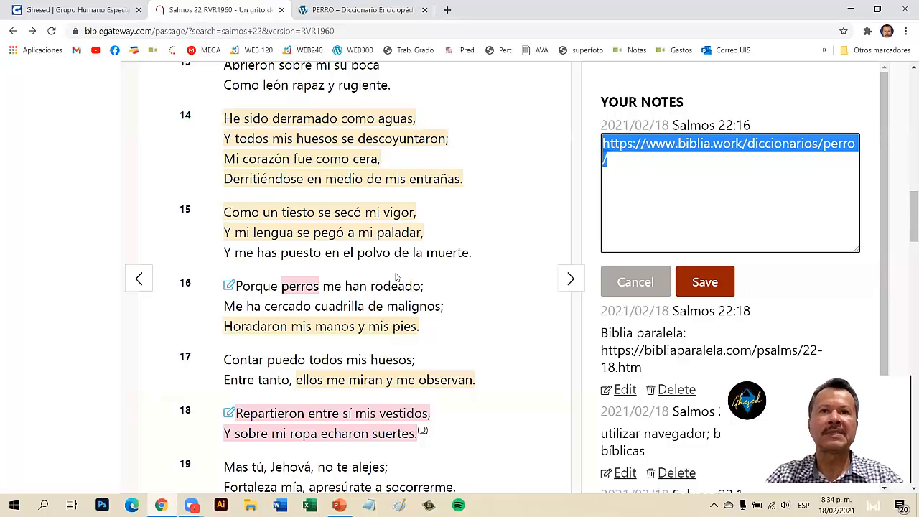
pyautogui.scroll(3, 395, 277)
pyautogui.click(376, 224)
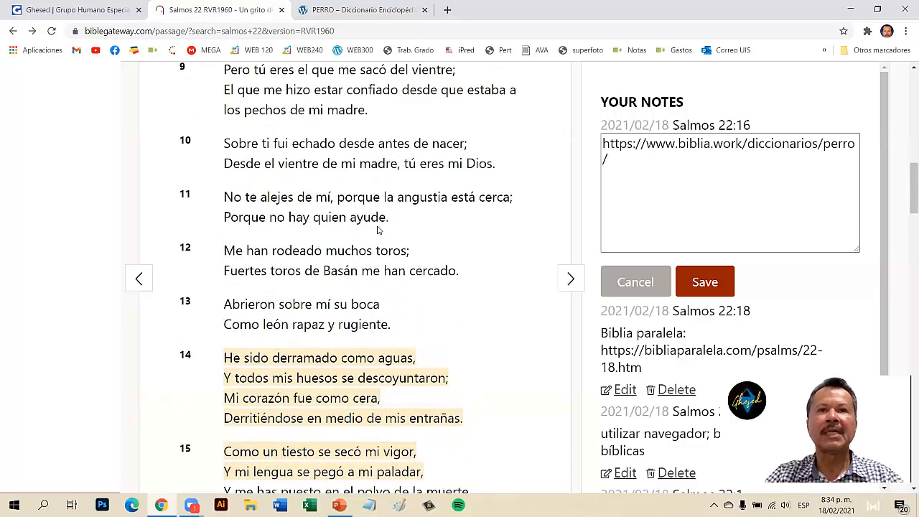
pyautogui.scroll(8, 377, 224)
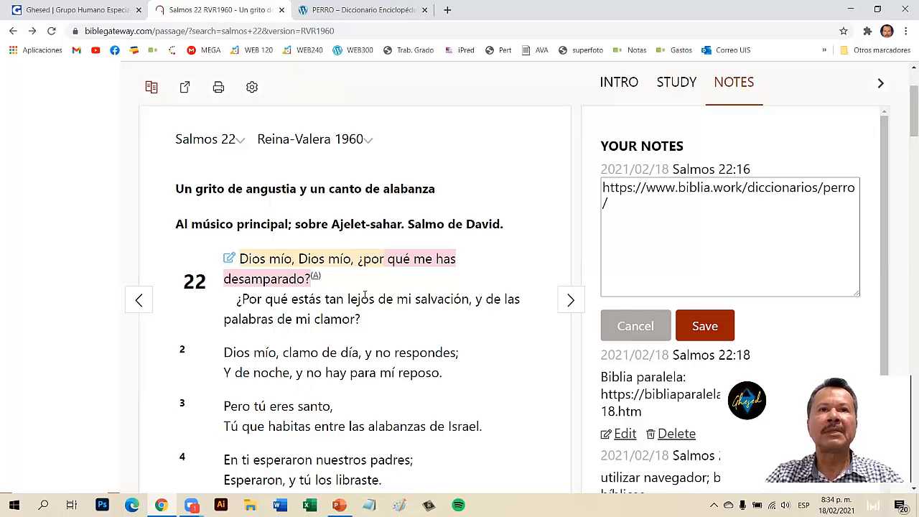
pyautogui.scroll(2, 365, 297)
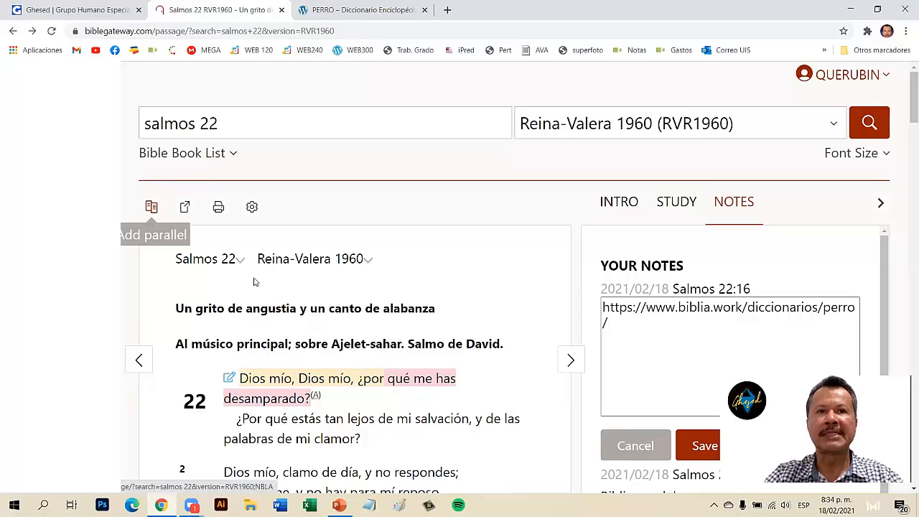
pyautogui.click(150, 207)
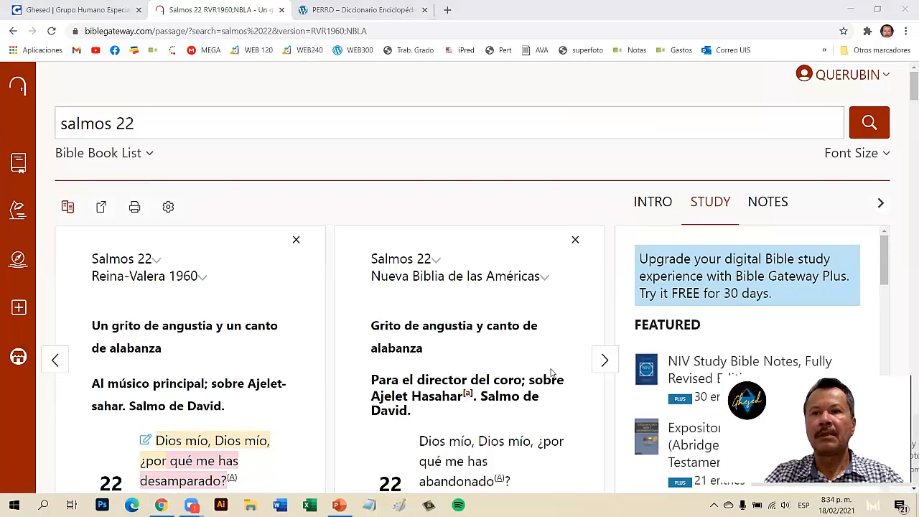
pyautogui.click(321, 251)
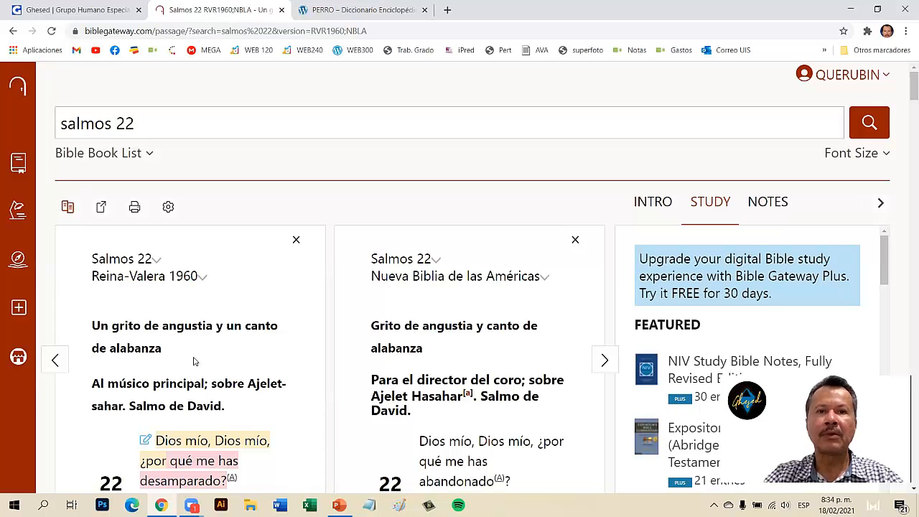
# Change the parallel translation to Nueva Traducción Viviente (NTV) and compare the opening verses of both versions
pyautogui.click(544, 276)
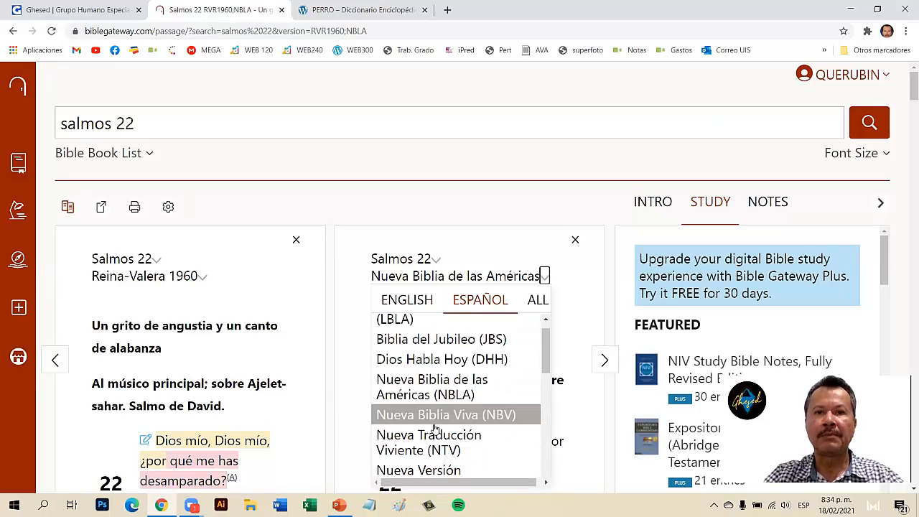
pyautogui.click(434, 449)
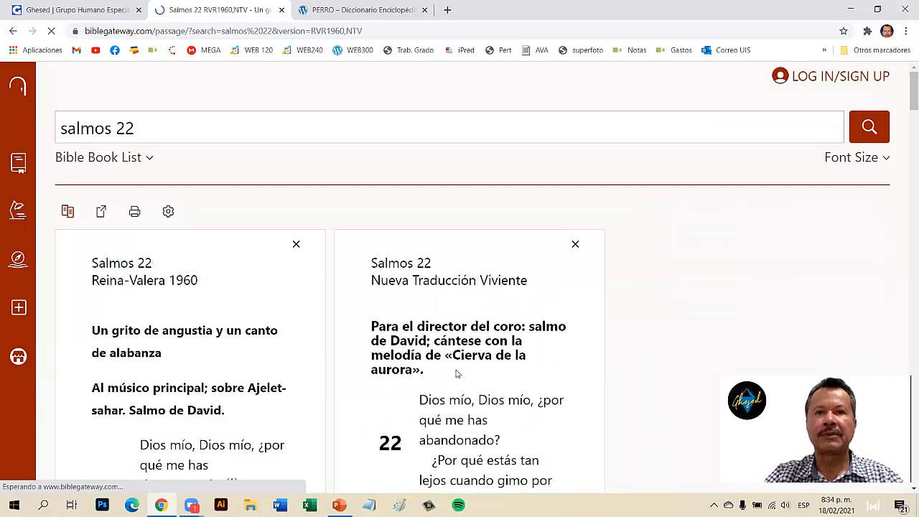
pyautogui.scroll(-1, 175, 229)
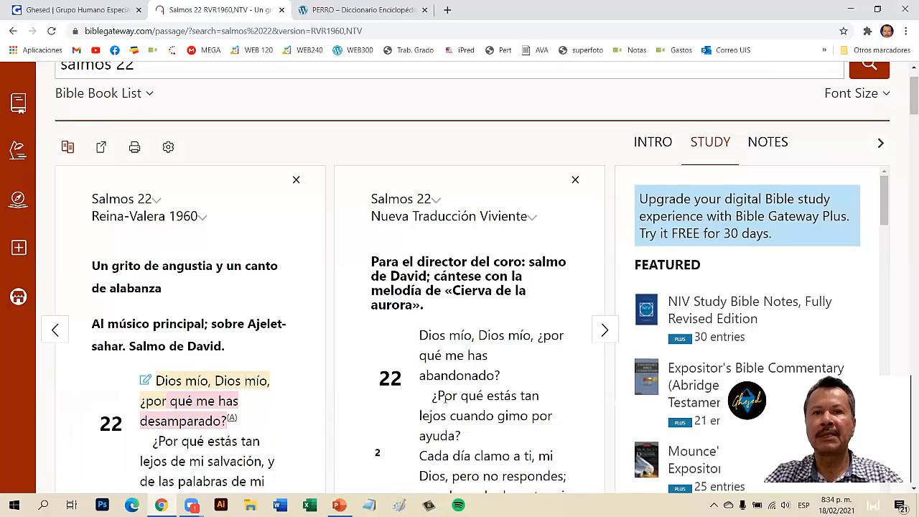
pyautogui.scroll(-2, 256, 354)
pyautogui.scroll(-3, 336, 329)
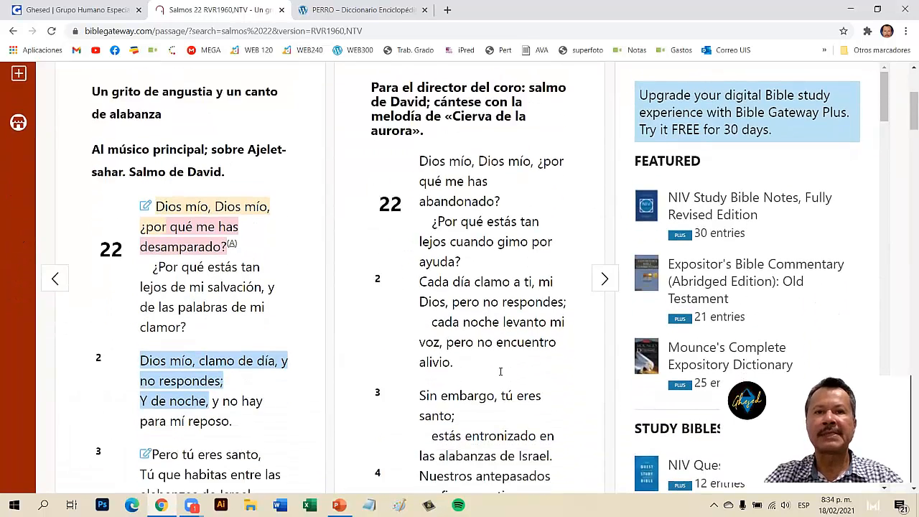
pyautogui.scroll(5, 429, 349)
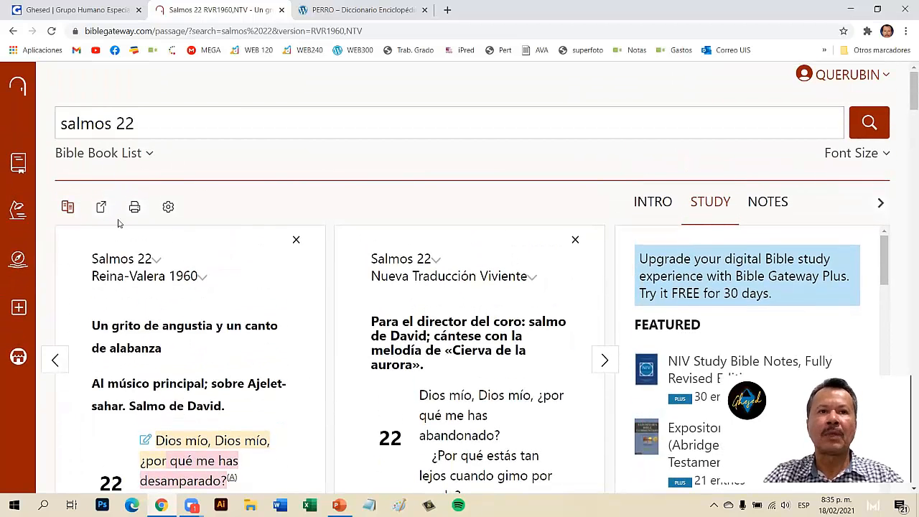
# Go back to Salmos 22 in Reina-Valera 1960 only, look through its printable version down to the cross references, and return to the chapter
pyautogui.click(13, 33)
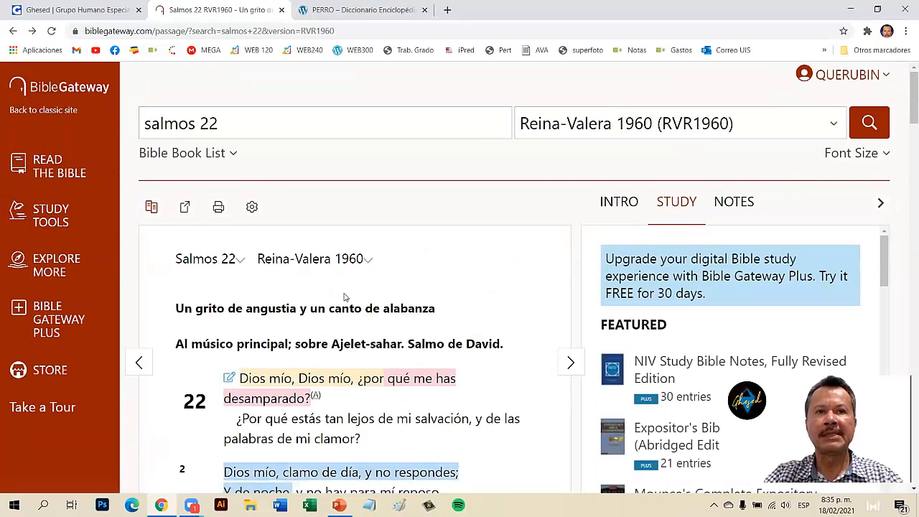
pyautogui.click(219, 207)
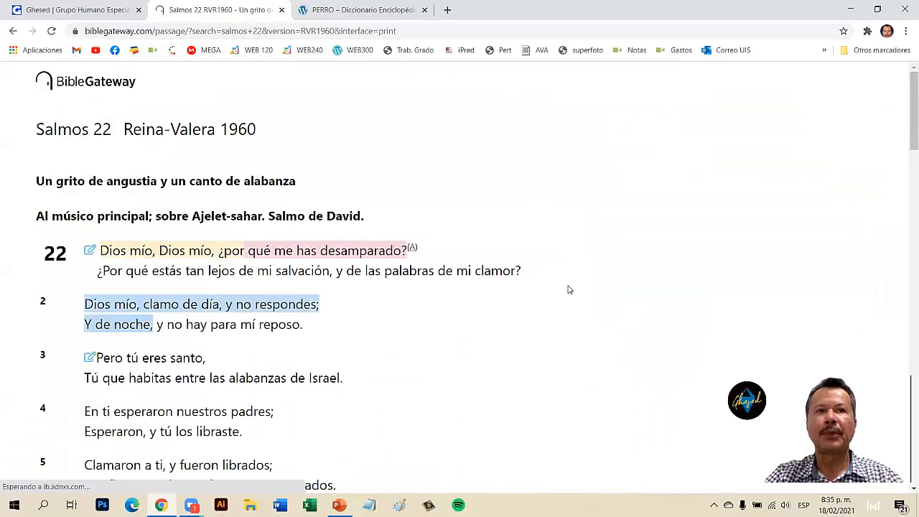
pyautogui.scroll(-4, 419, 335)
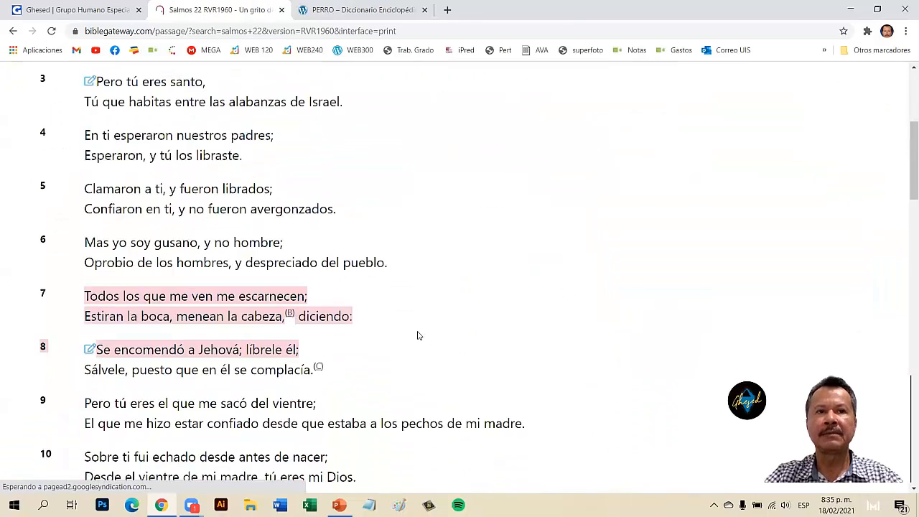
pyautogui.scroll(-20, 418, 336)
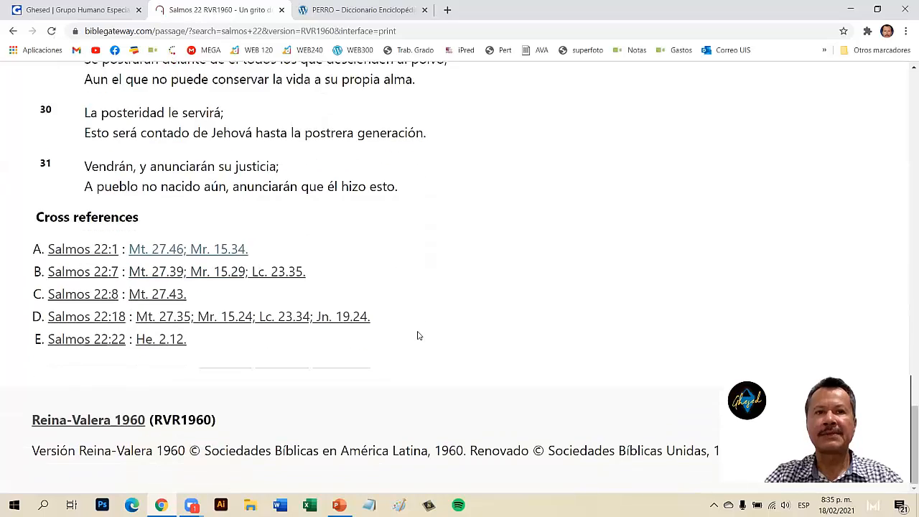
pyautogui.scroll(20, 418, 335)
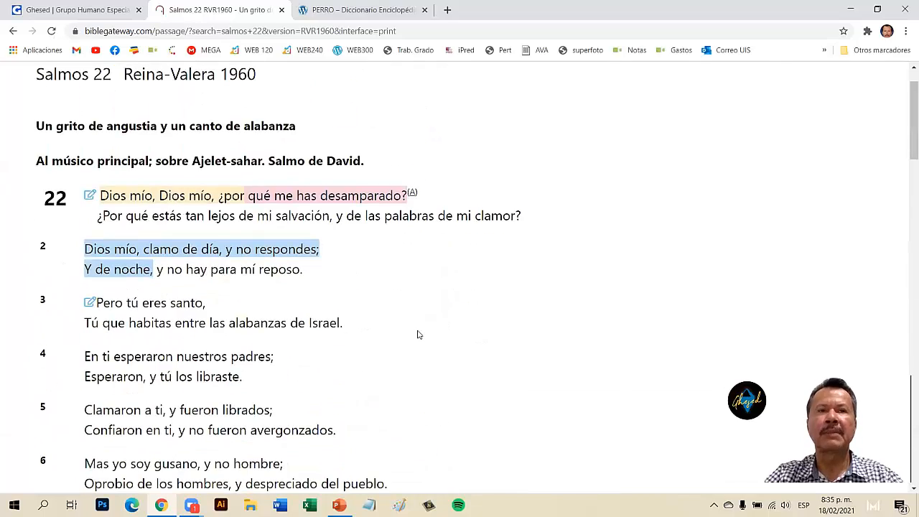
pyautogui.scroll(1, 419, 335)
pyautogui.click(12, 31)
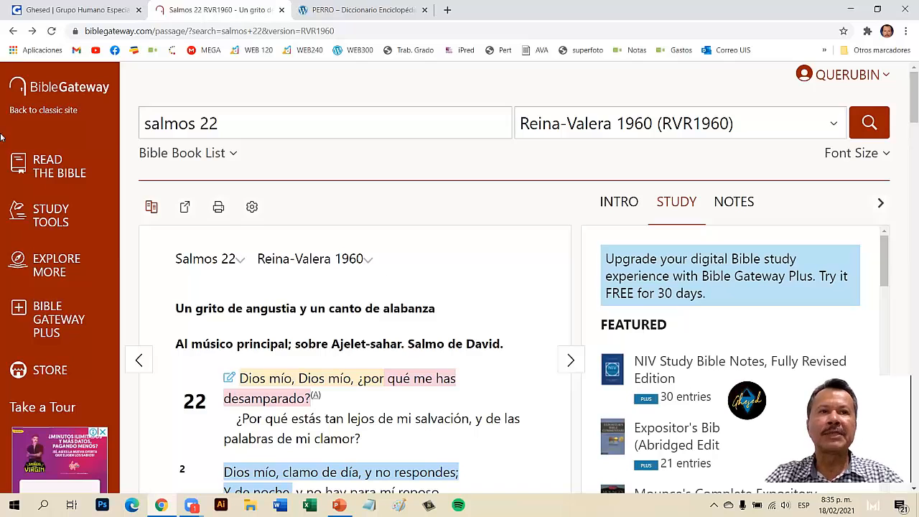
# Display the list of available Bible versions and look through it as far as the Spanish ones
pyautogui.click(52, 165)
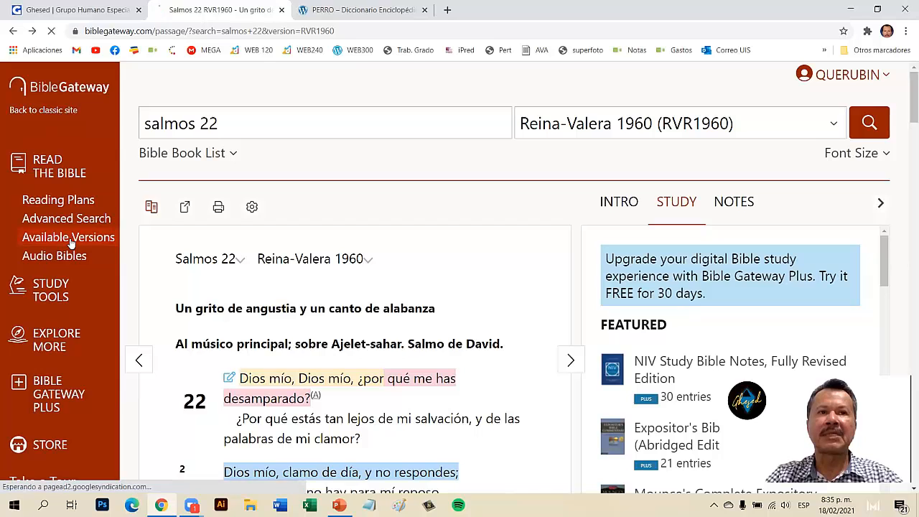
pyautogui.click(70, 237)
pyautogui.scroll(-2, 422, 352)
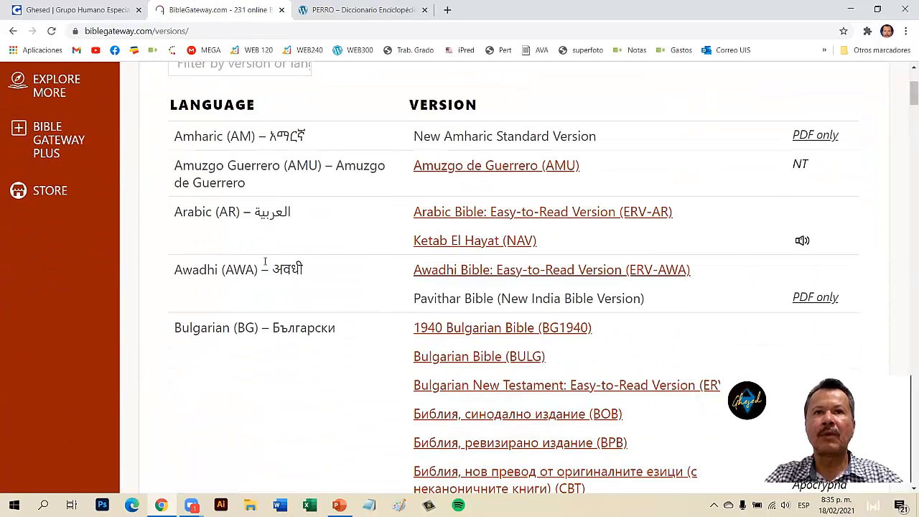
pyautogui.scroll(-6, 474, 297)
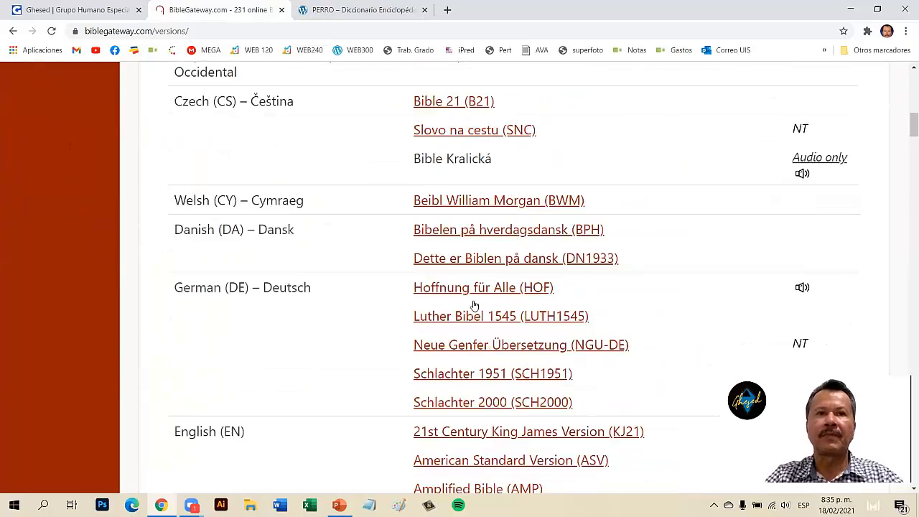
pyautogui.scroll(-8, 474, 306)
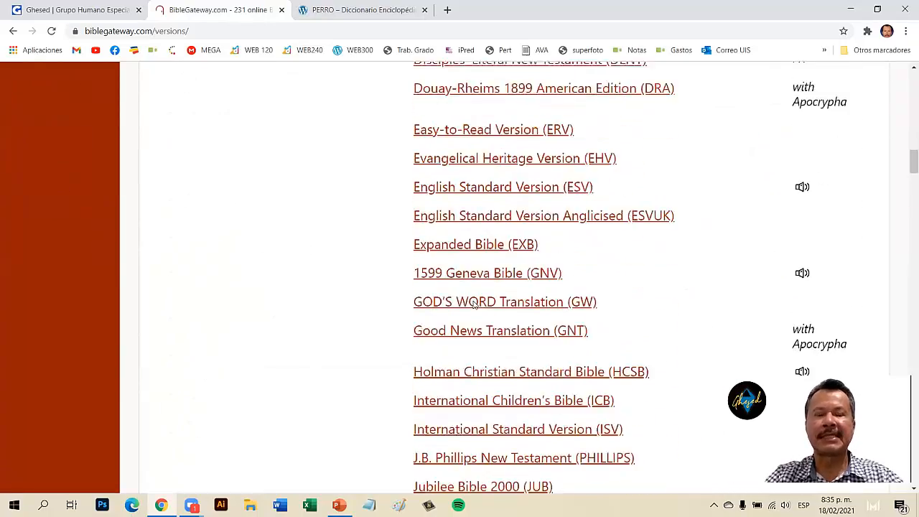
pyautogui.scroll(-17, 474, 305)
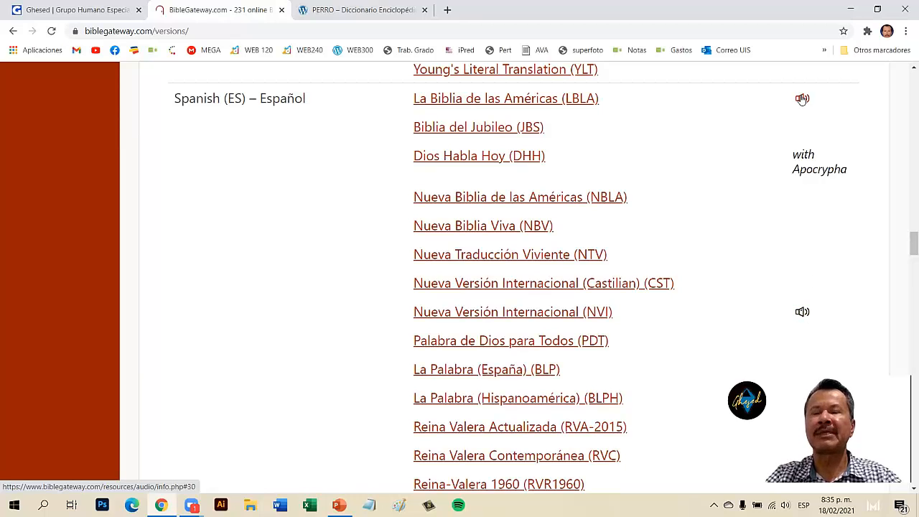
# Open the book list of La Biblia de las Américas (LBLA), view Josué 1, and return to the book list
pyautogui.click(504, 99)
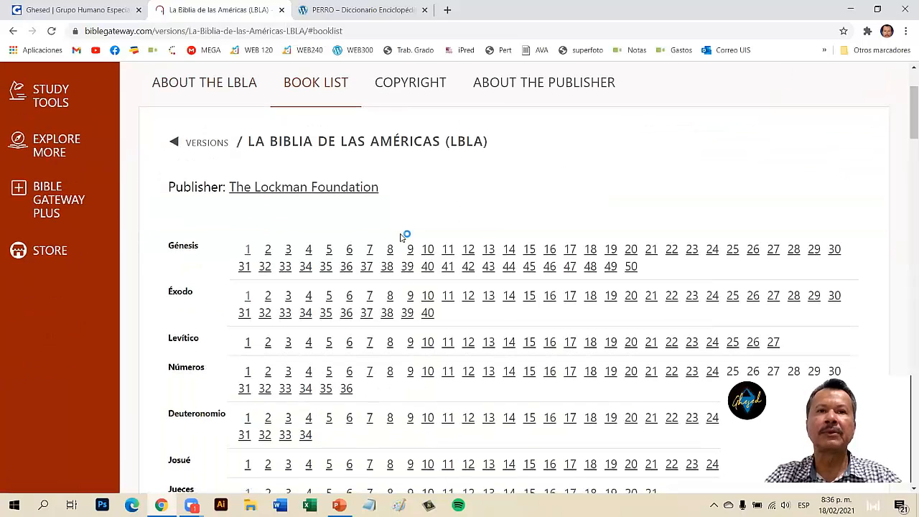
pyautogui.scroll(-2, 392, 231)
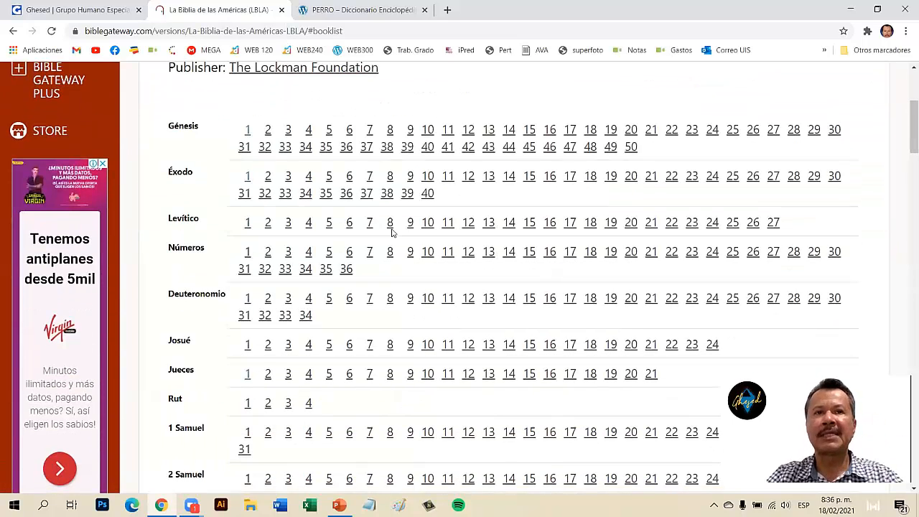
pyautogui.scroll(-2, 391, 231)
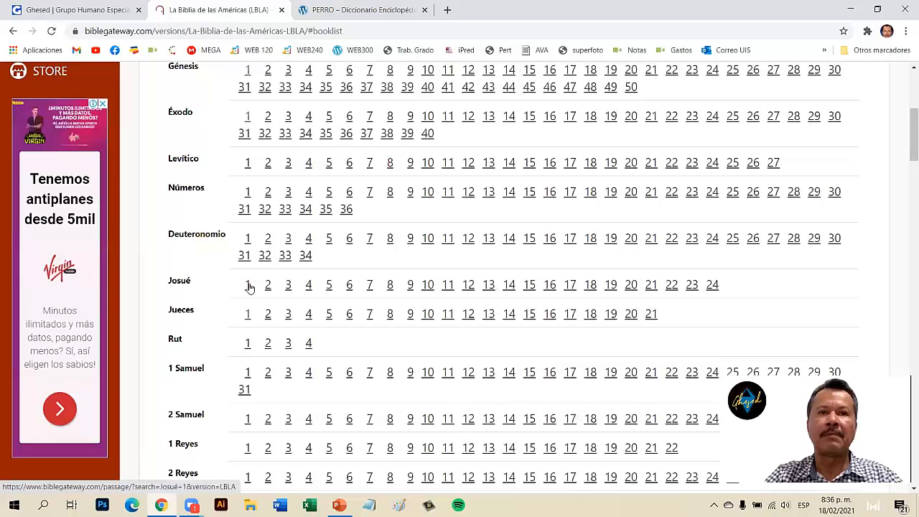
pyautogui.click(247, 285)
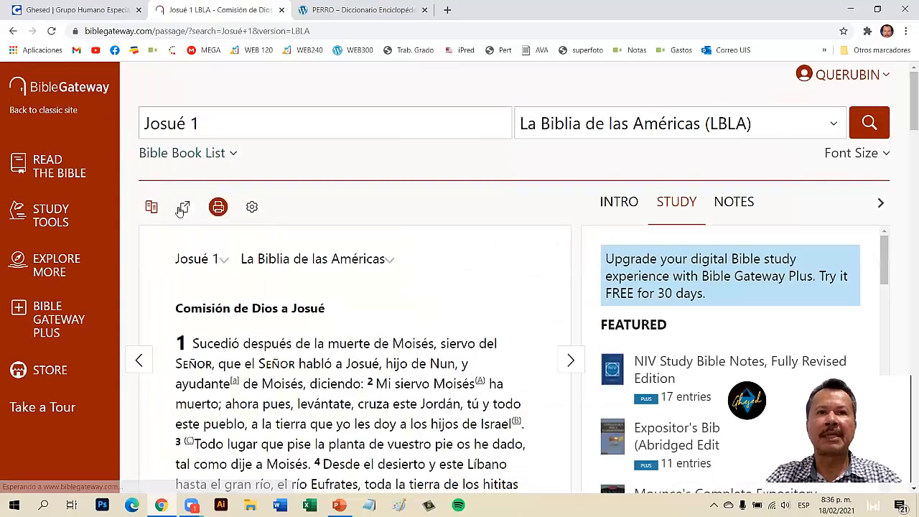
pyautogui.click(12, 33)
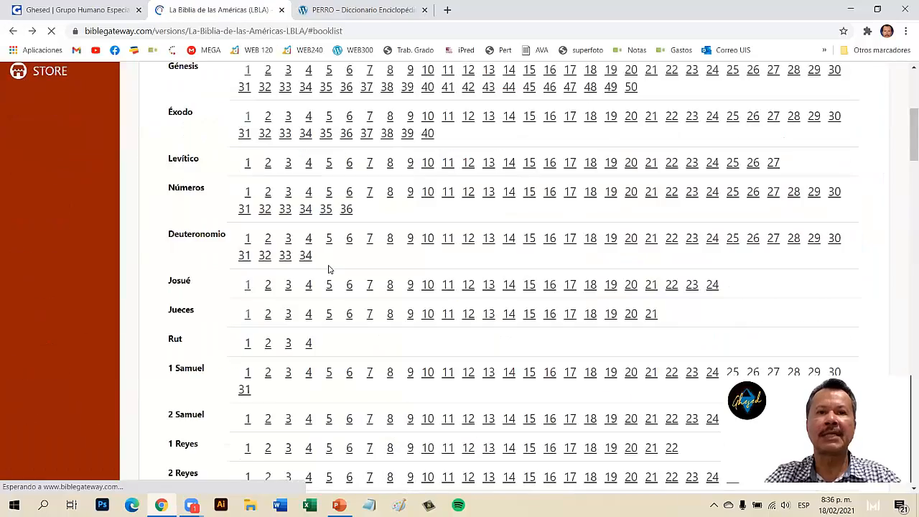
# Open Romanos 1 from the La Biblia de las Américas book list
pyautogui.scroll(-5, 332, 266)
pyautogui.scroll(-10, 340, 267)
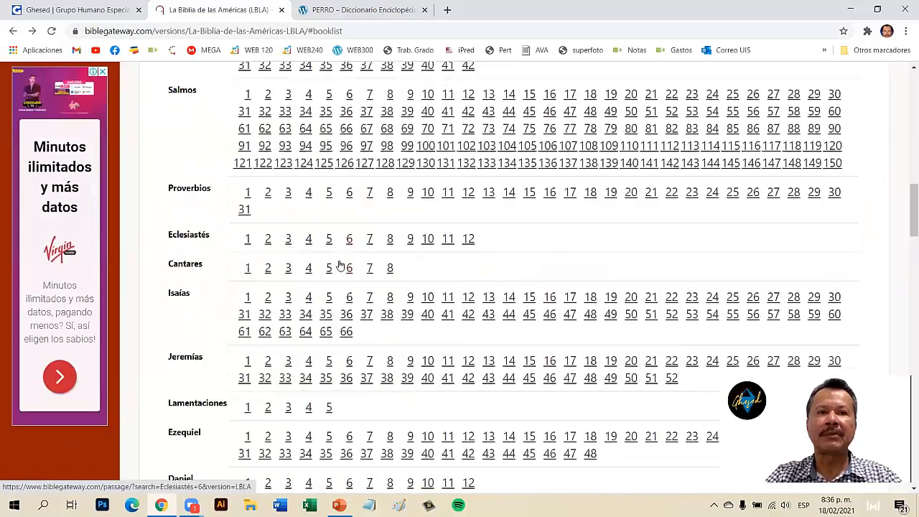
pyautogui.scroll(-3, 342, 265)
pyautogui.scroll(-1, 342, 264)
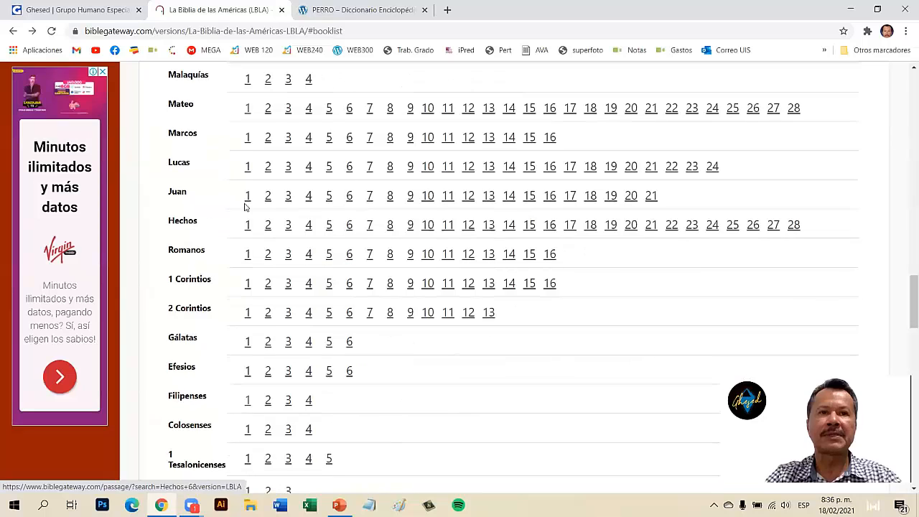
pyautogui.click(247, 255)
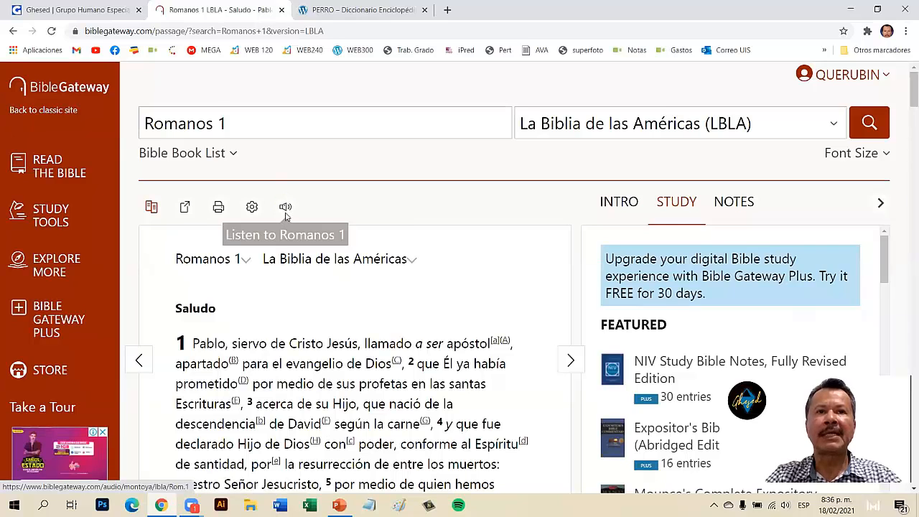
# Play the audio reading of Romanos 1 from La Biblia de las Américas, pause it, and return to the chapter text
pyautogui.click(285, 207)
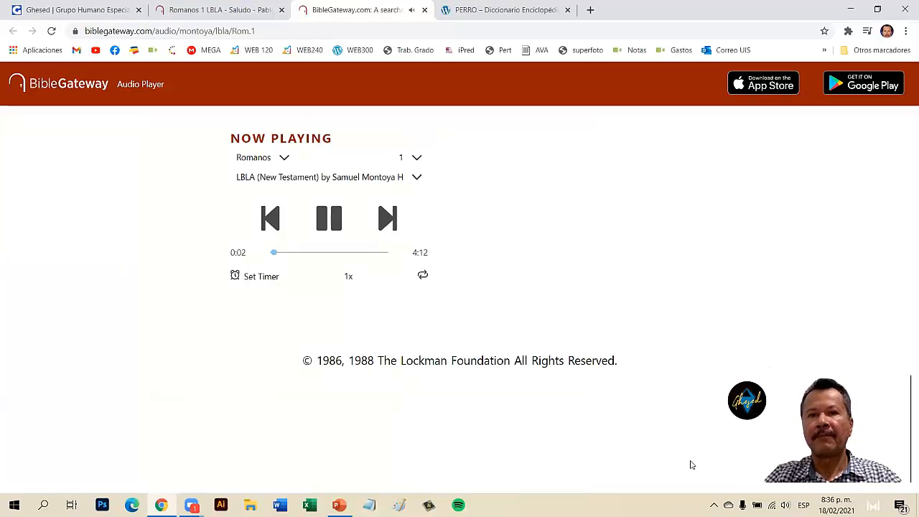
pyautogui.click(330, 224)
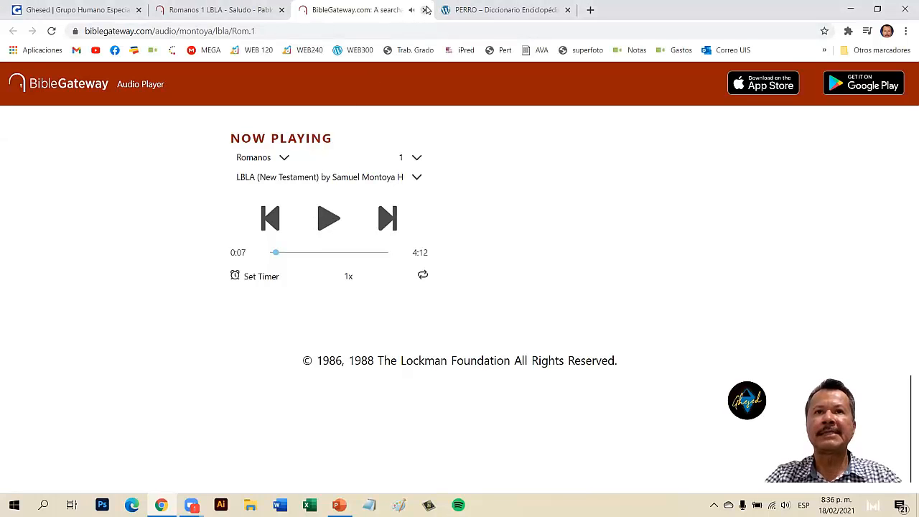
pyautogui.click(206, 9)
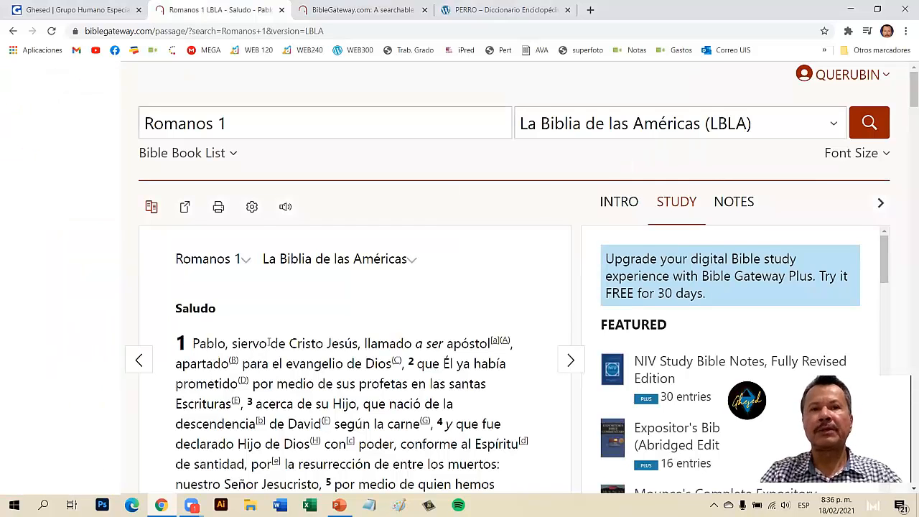
# Follow the first footnote link in Romanos 1:1, look through the footnotes and cross references, and return to verse 1
pyautogui.scroll(-2, 268, 343)
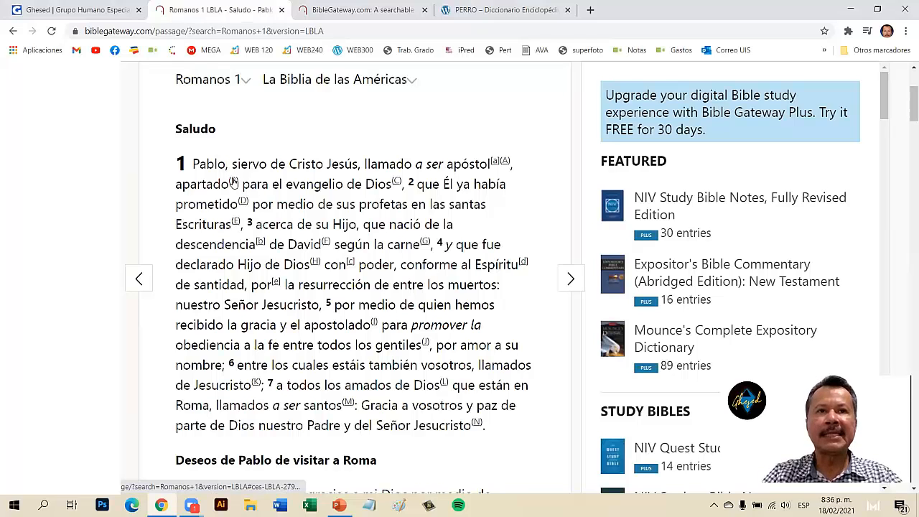
pyautogui.click(500, 161)
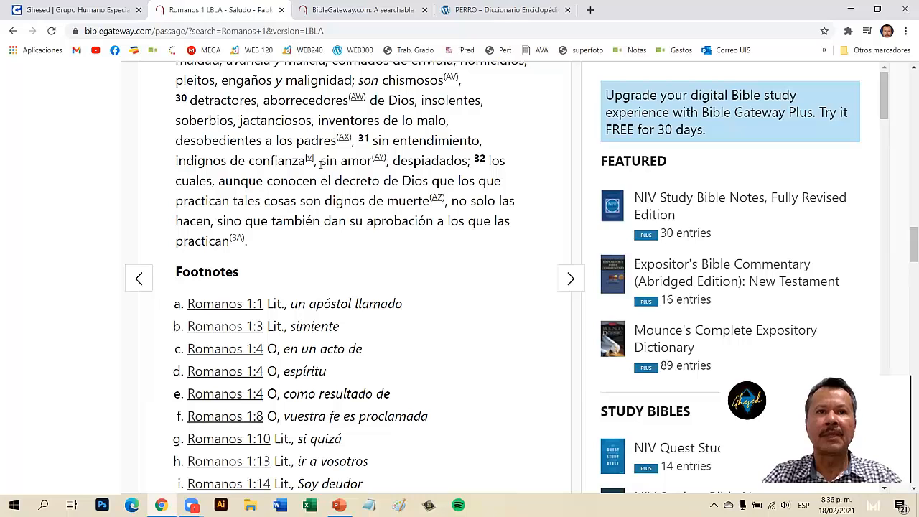
pyautogui.scroll(-10, 280, 316)
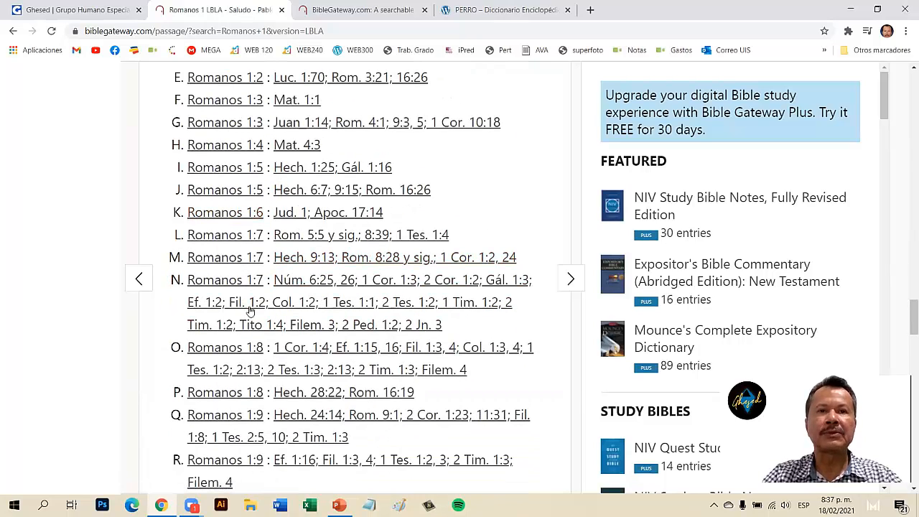
pyautogui.scroll(7, 251, 314)
pyautogui.scroll(15, 243, 314)
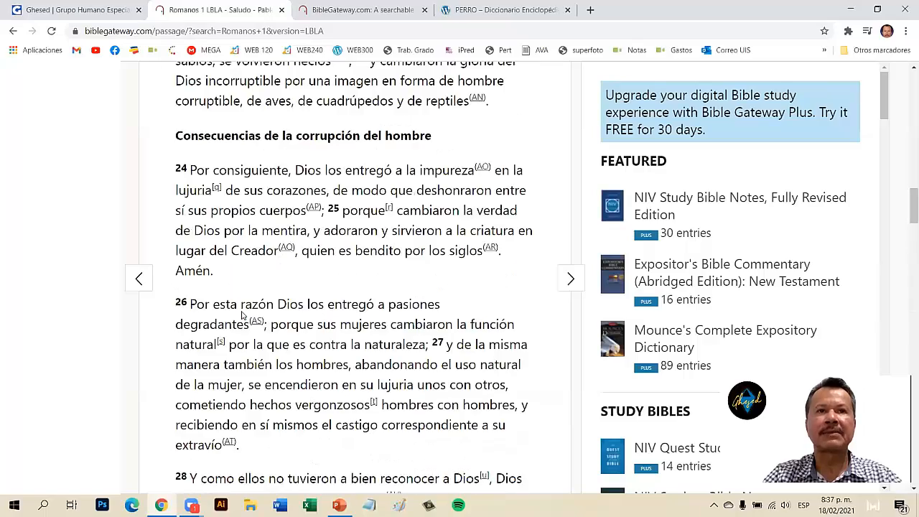
pyautogui.scroll(3, 233, 309)
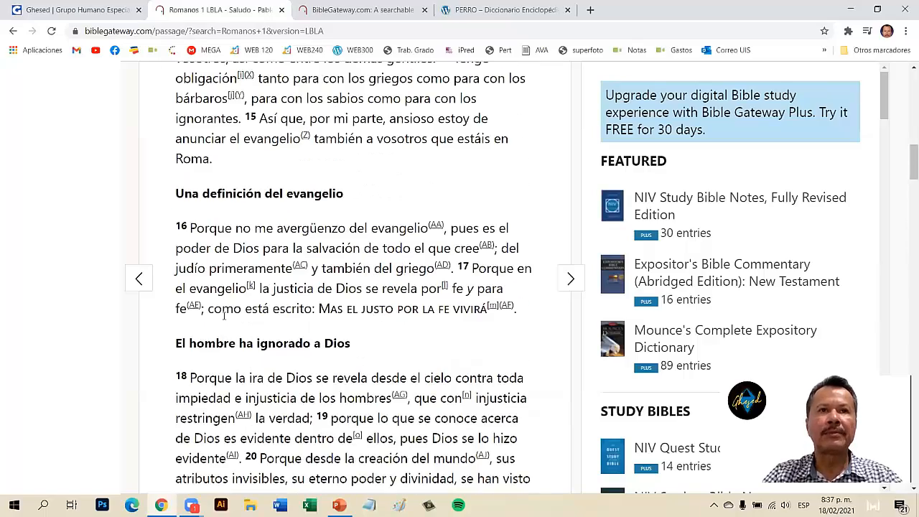
pyautogui.scroll(7, 224, 316)
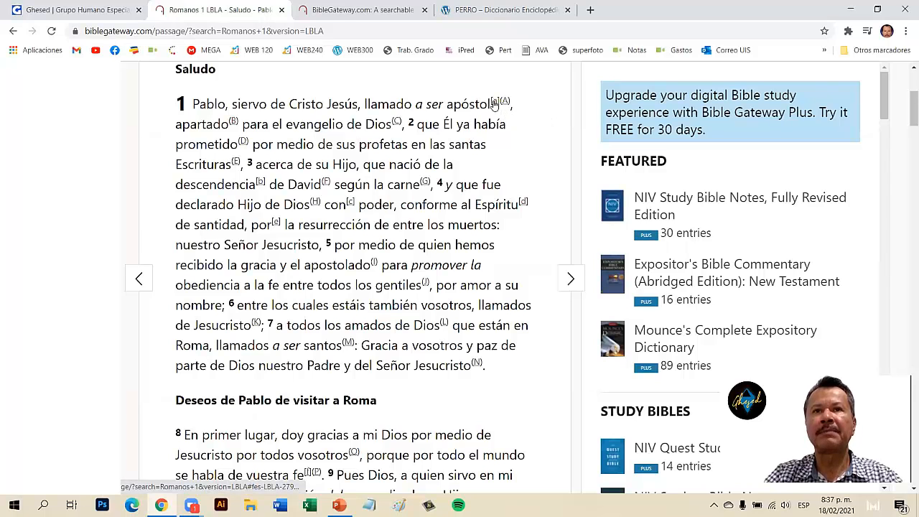
pyautogui.moveTo(494, 104)
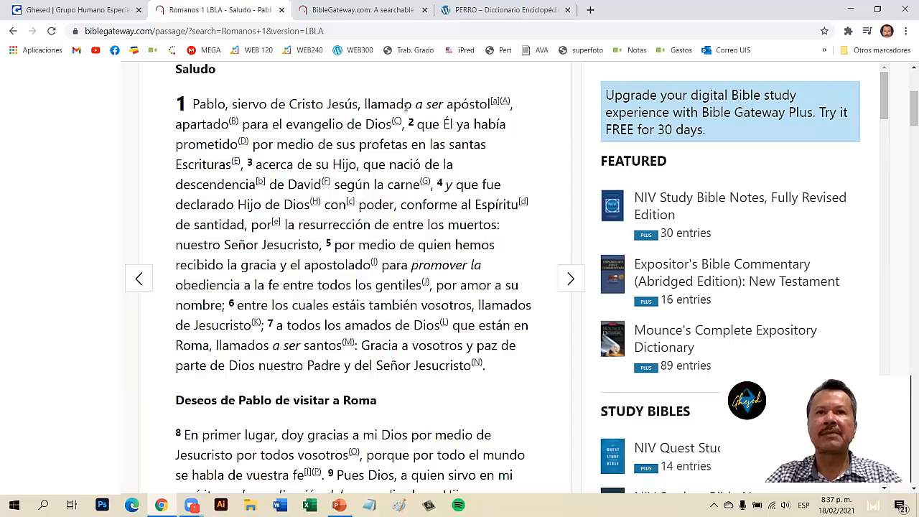
# Search for "salmos 22" in La Biblia de las Américas (LBLA)
pyautogui.scroll(3, 299, 196)
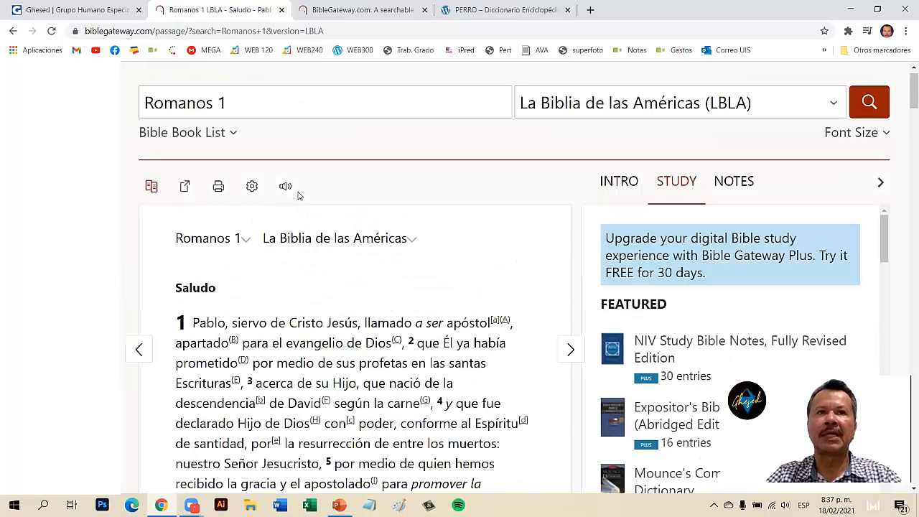
pyautogui.scroll(1, 300, 195)
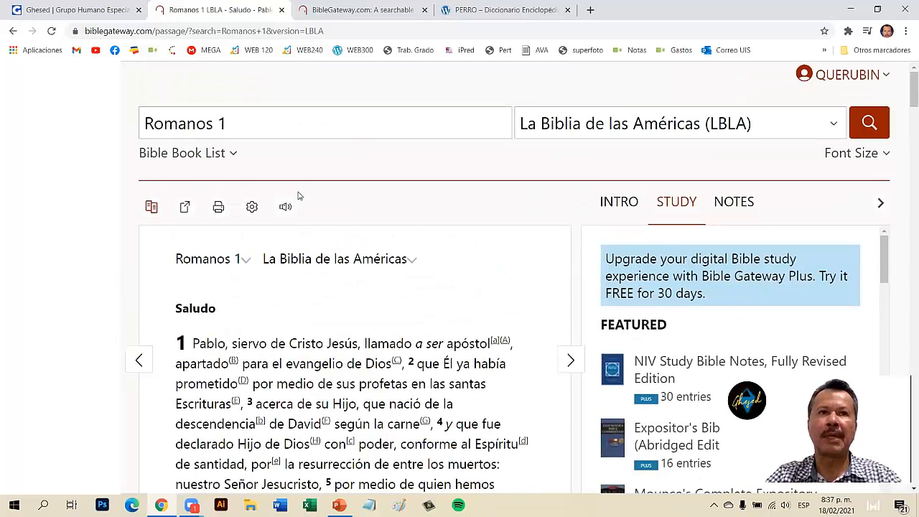
pyautogui.tripleClick(213, 123)
pyautogui.write('salmos')
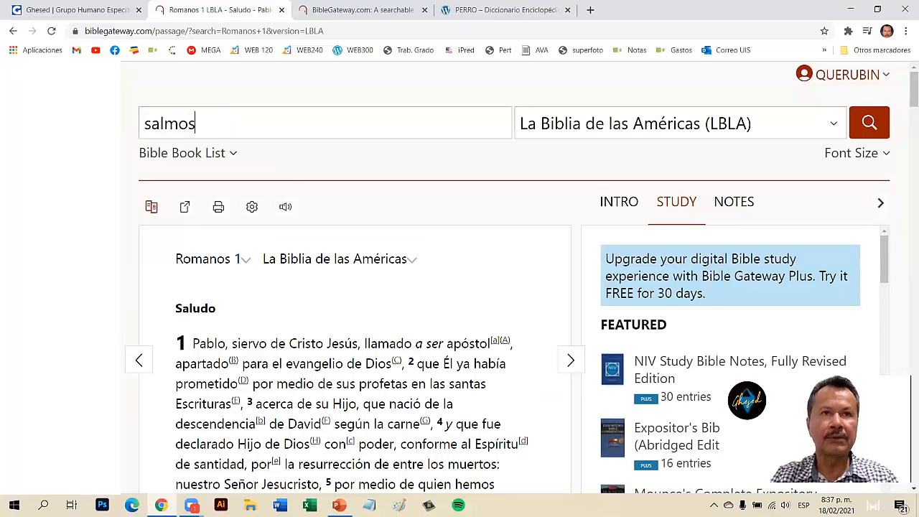
pyautogui.write(' 22')
pyautogui.press('Return')
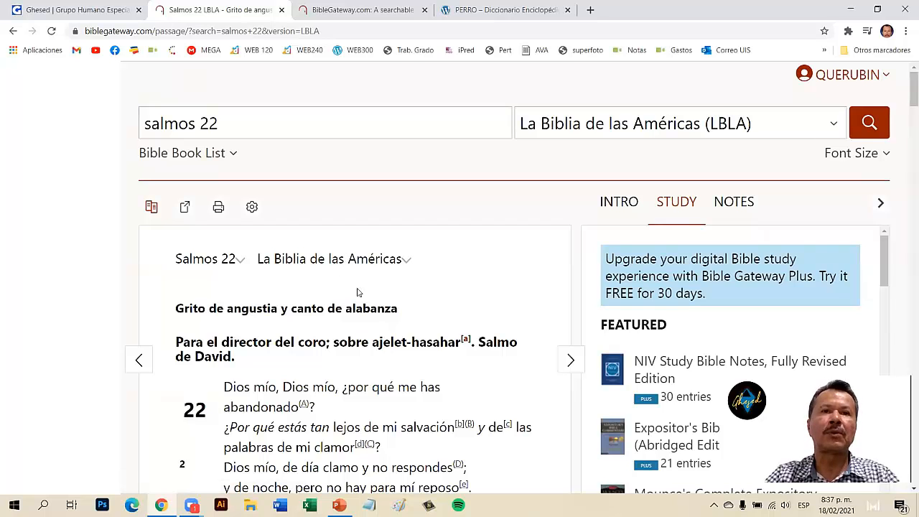
# Look through Salmos 22 in La Biblia de las Américas down to the footnotes, and return to its opening verses
pyautogui.scroll(-3, 381, 292)
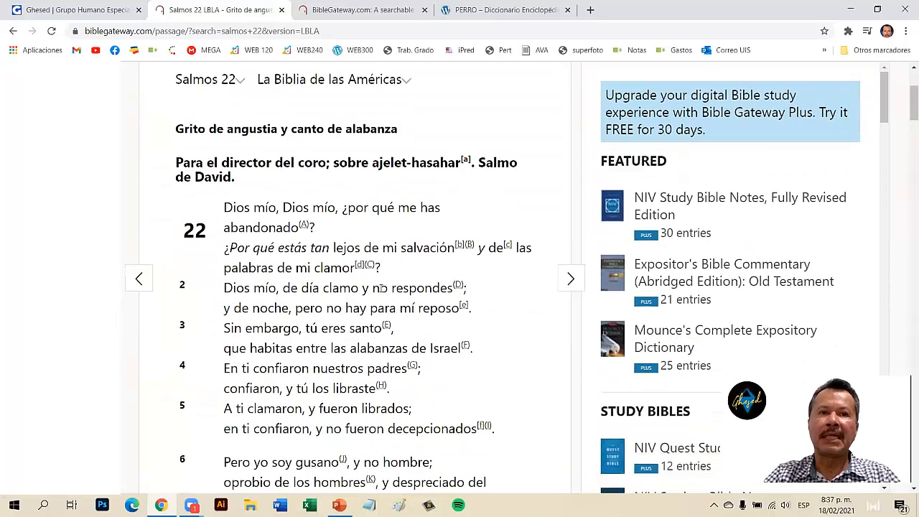
pyautogui.scroll(-8, 336, 280)
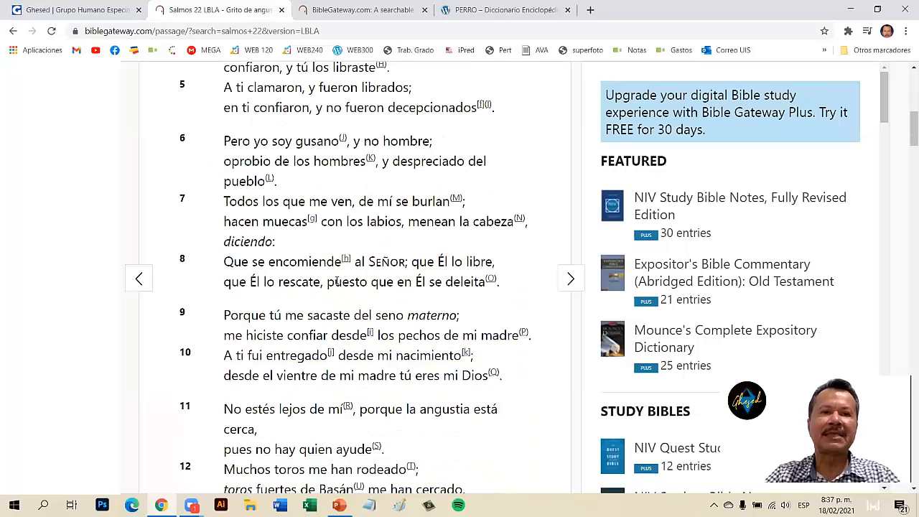
pyautogui.scroll(-3, 337, 280)
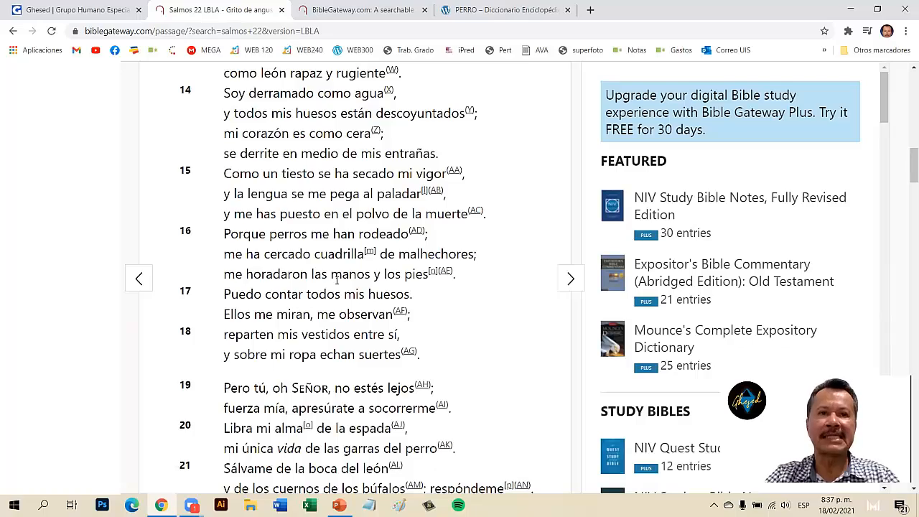
pyautogui.scroll(-12, 336, 279)
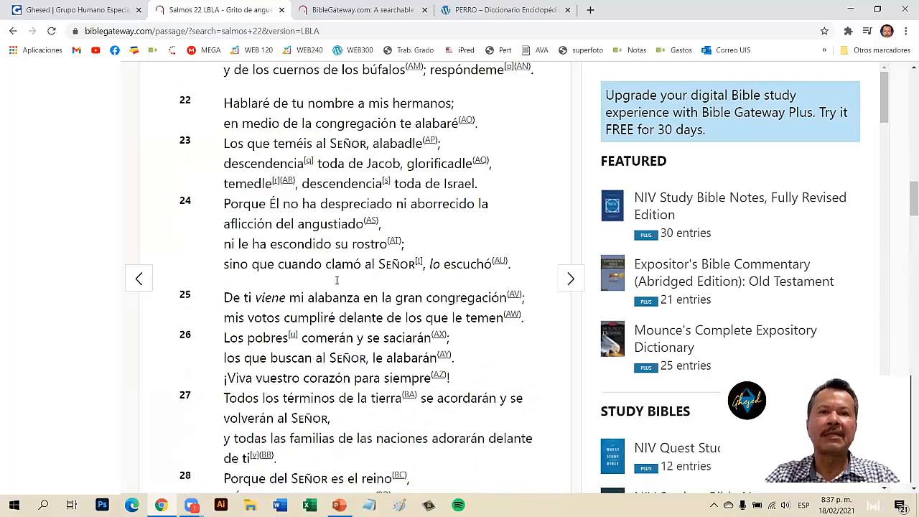
pyautogui.scroll(-3, 337, 280)
pyautogui.scroll(2, 337, 280)
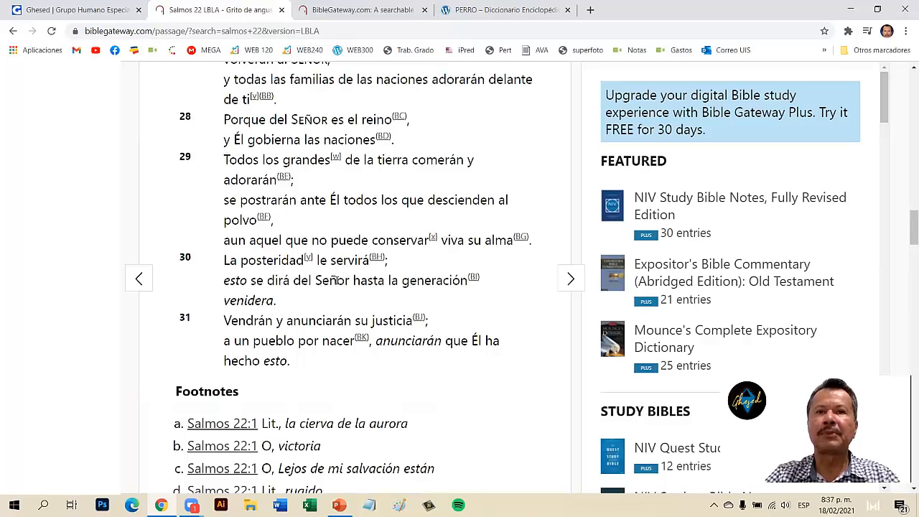
pyautogui.scroll(3, 337, 280)
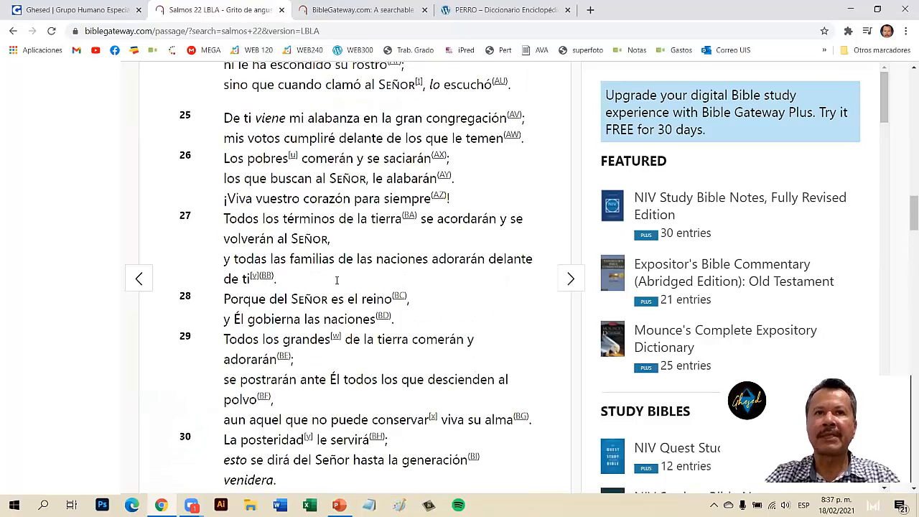
pyautogui.scroll(3, 337, 280)
pyautogui.scroll(4, 337, 281)
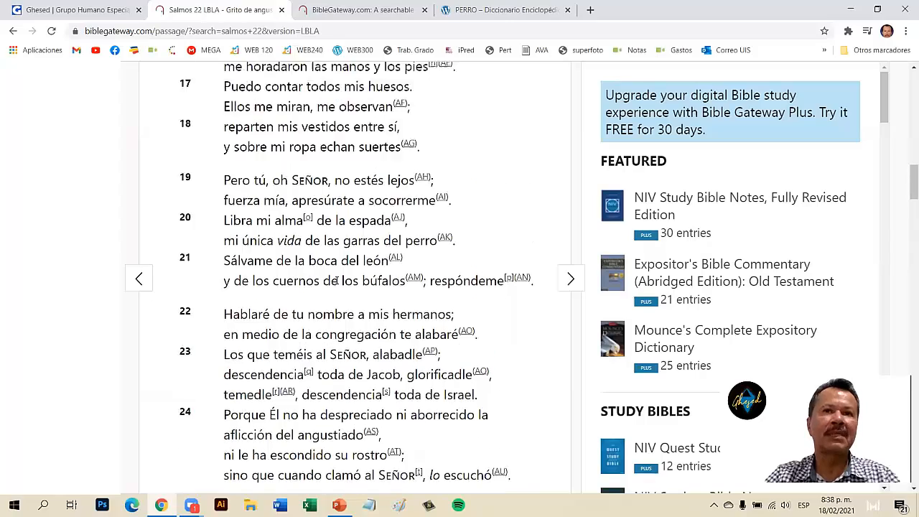
pyautogui.scroll(2, 336, 279)
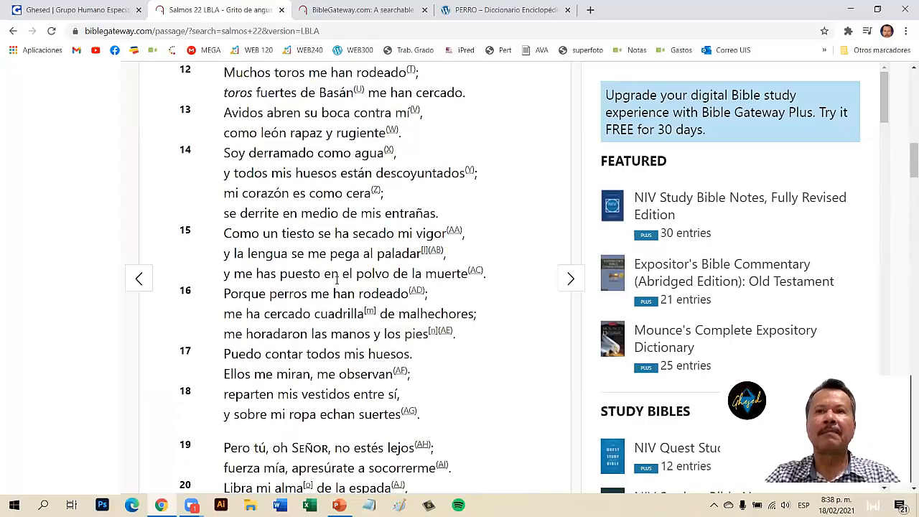
pyautogui.scroll(3, 337, 279)
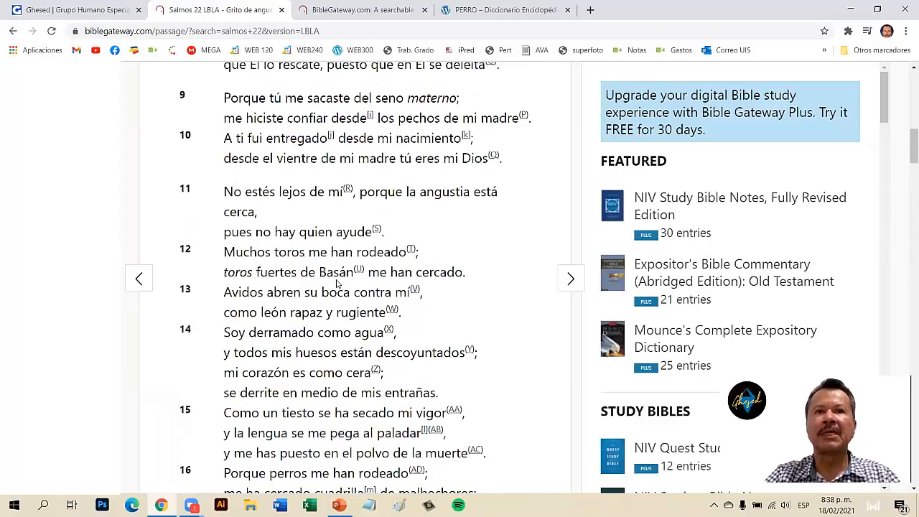
pyautogui.scroll(6, 336, 282)
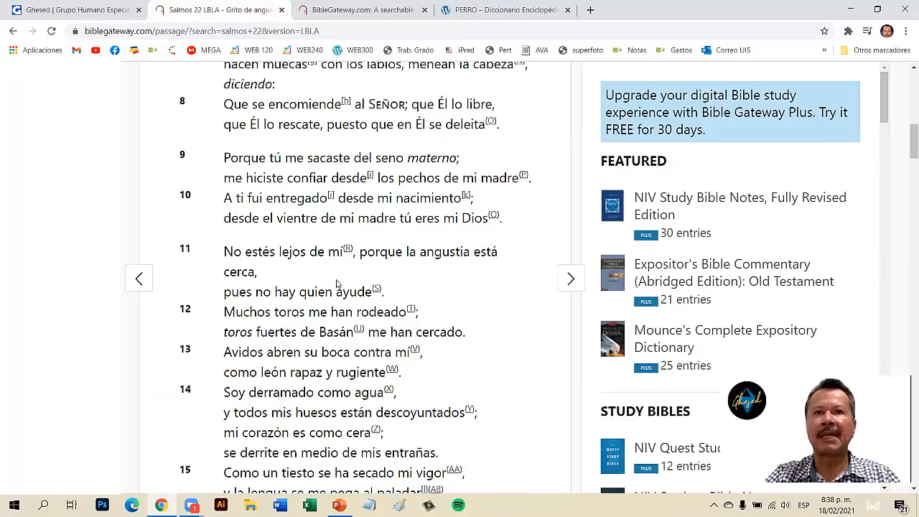
pyautogui.scroll(2, 336, 280)
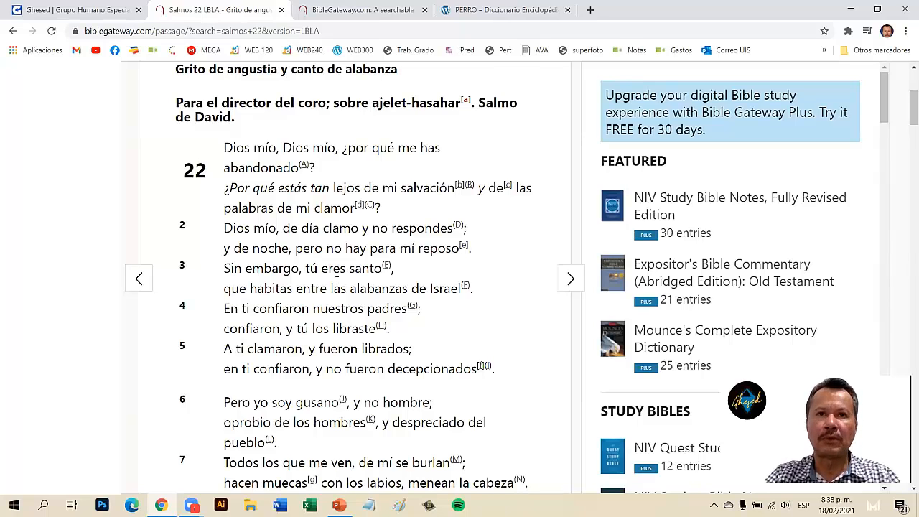
pyautogui.scroll(1, 301, 285)
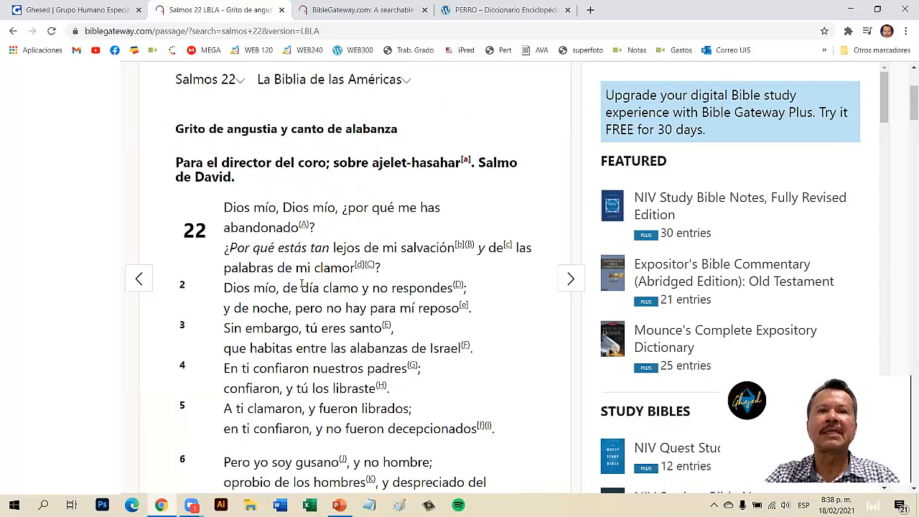
pyautogui.scroll(-1, 302, 284)
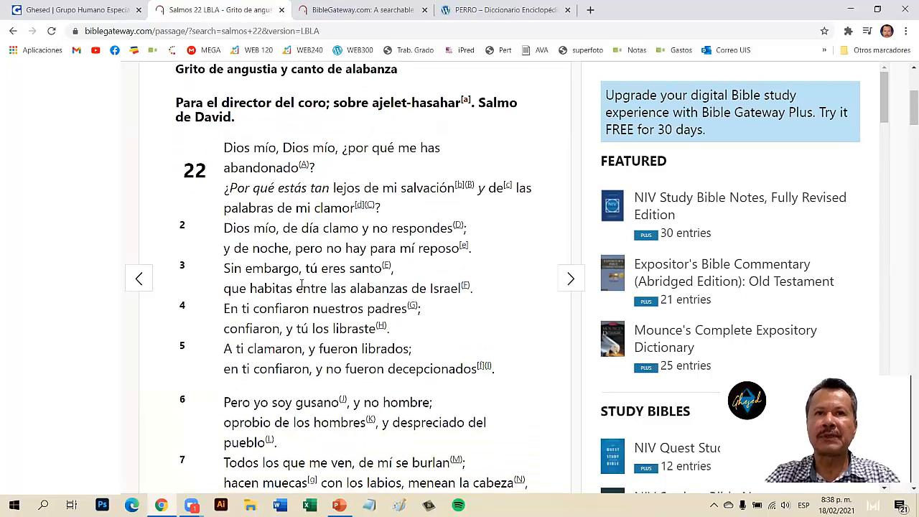